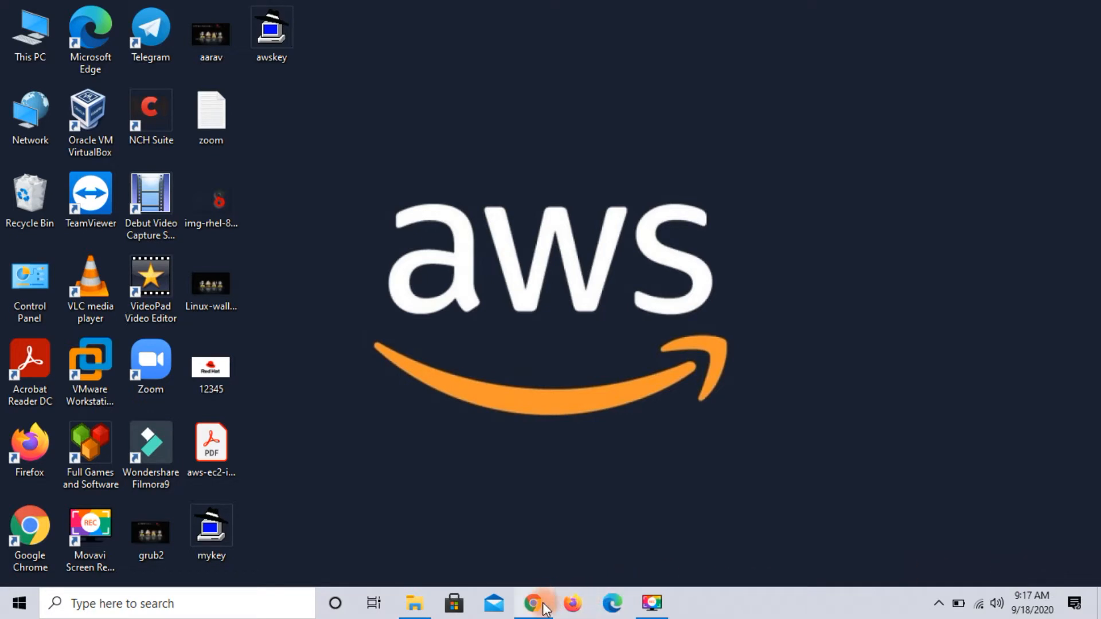
Switch to Chrome and open the console sign-in page from the AWS Management Console website.
mouse_move(542, 605)
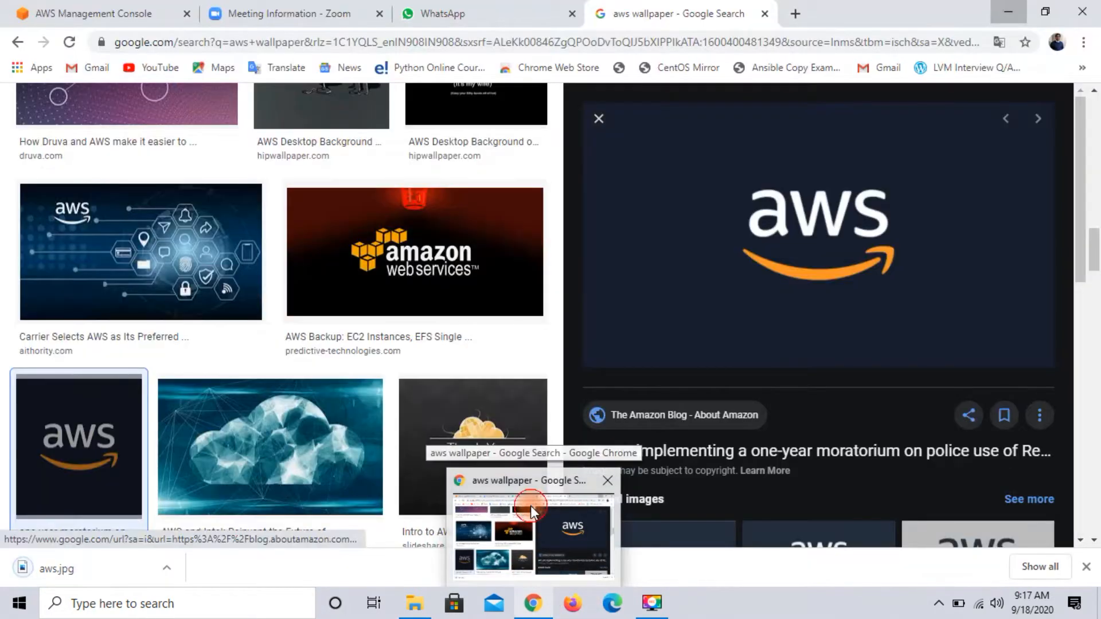
click(531, 506)
click(95, 13)
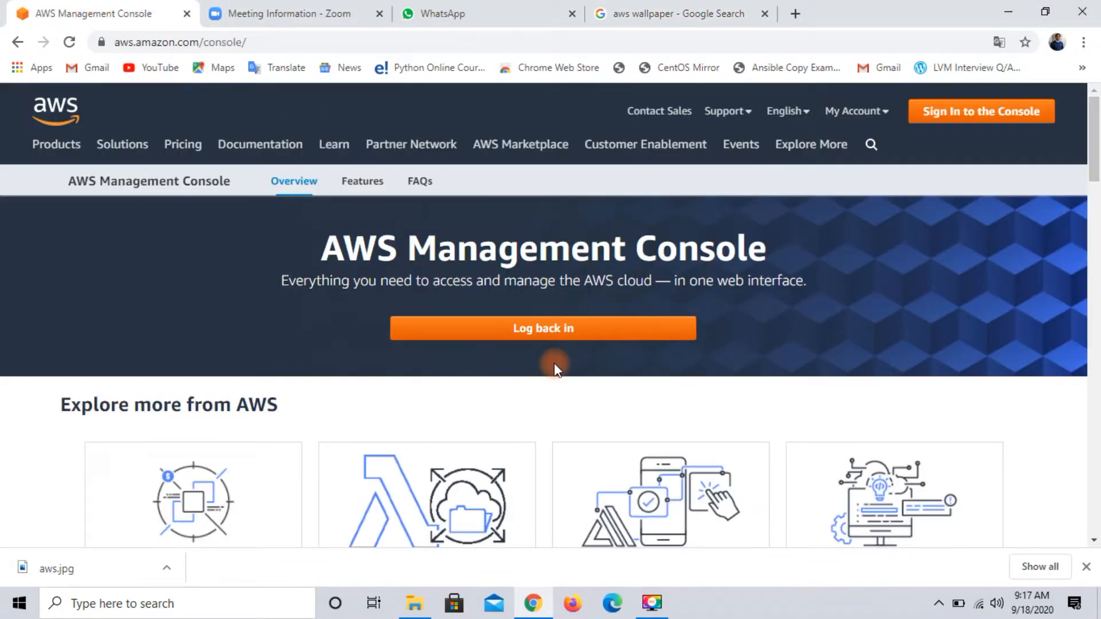
click(941, 118)
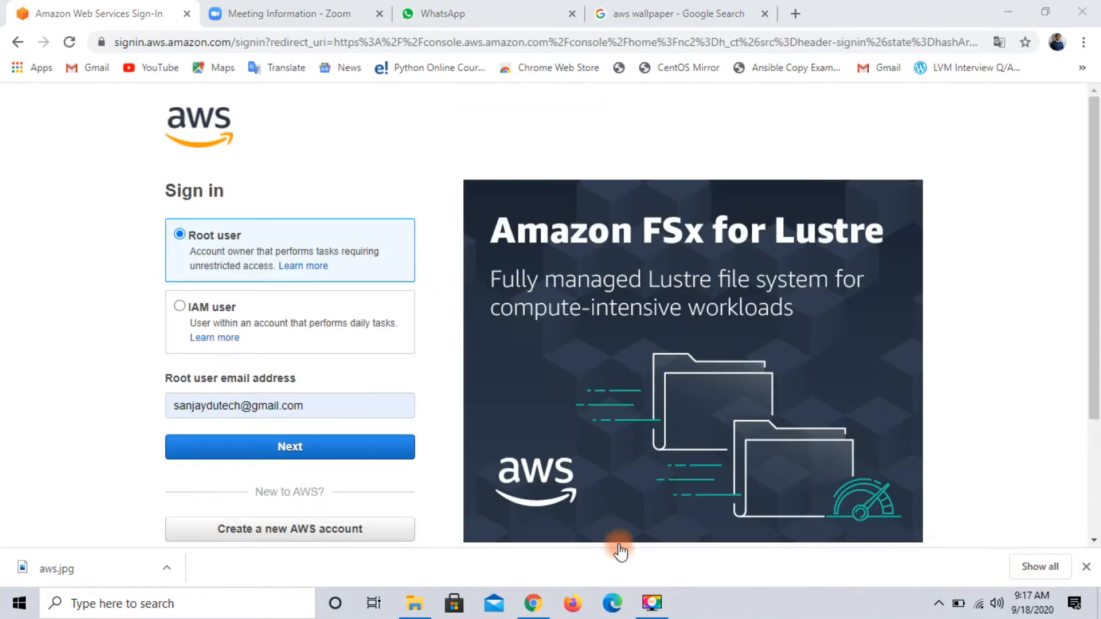
Sign in as root user with the prefilled e-mail address and the account password.
click(308, 447)
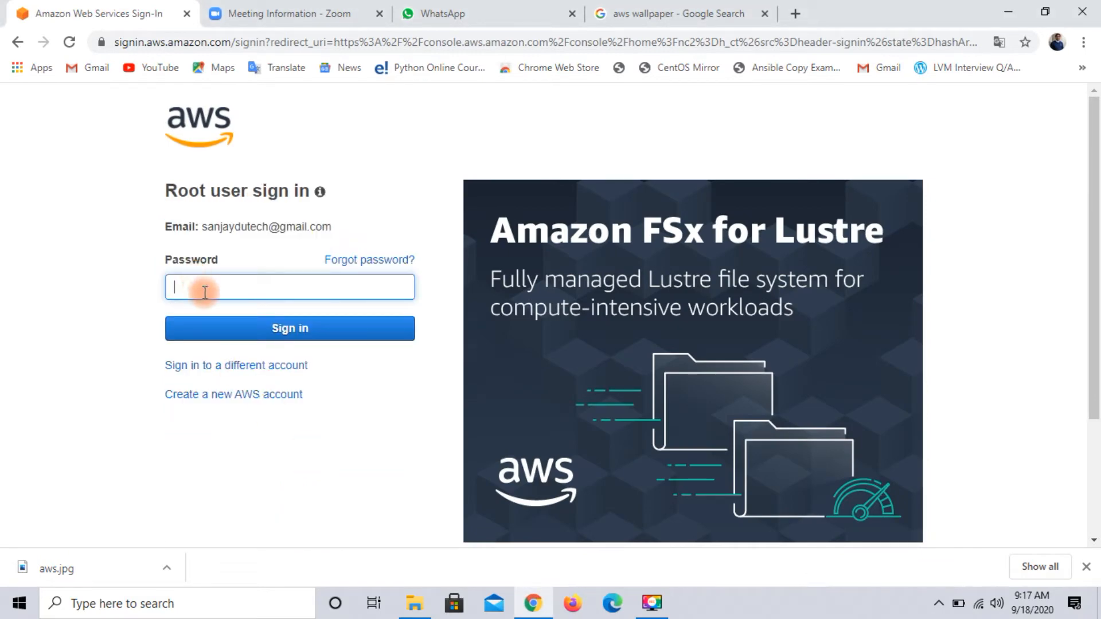
text(*************)
click(291, 335)
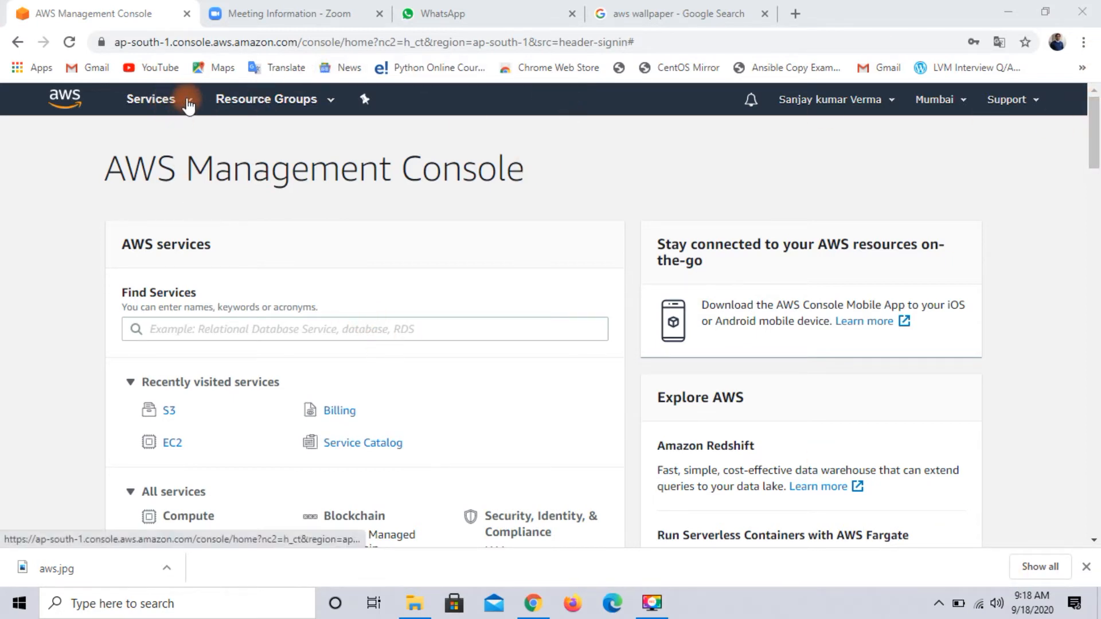
Open the S3 storage service from the list of AWS services.
click(189, 103)
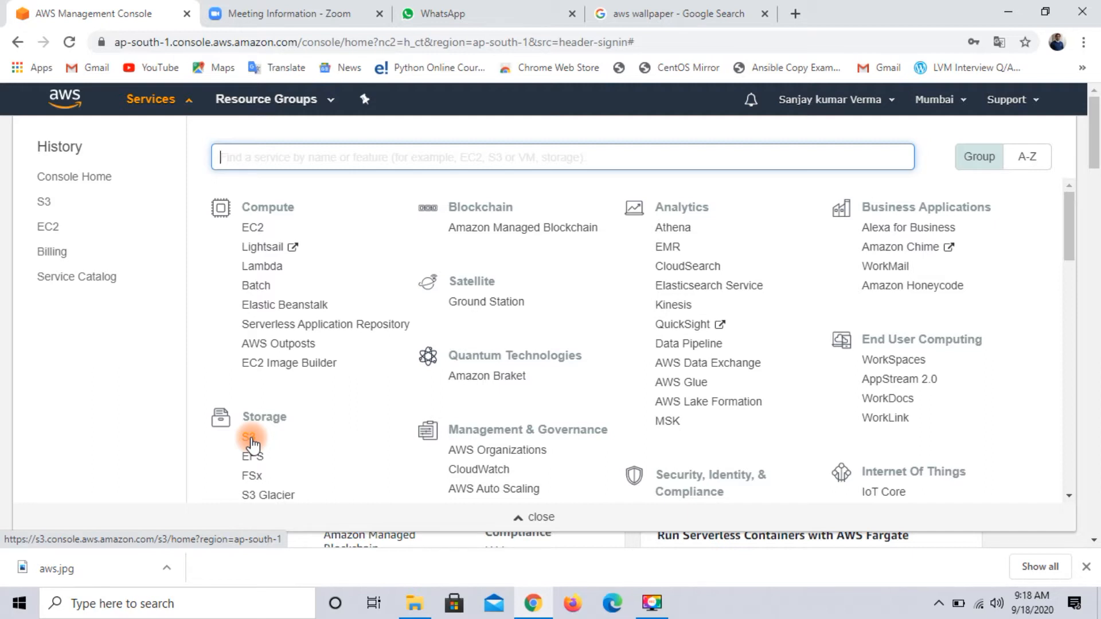
click(252, 440)
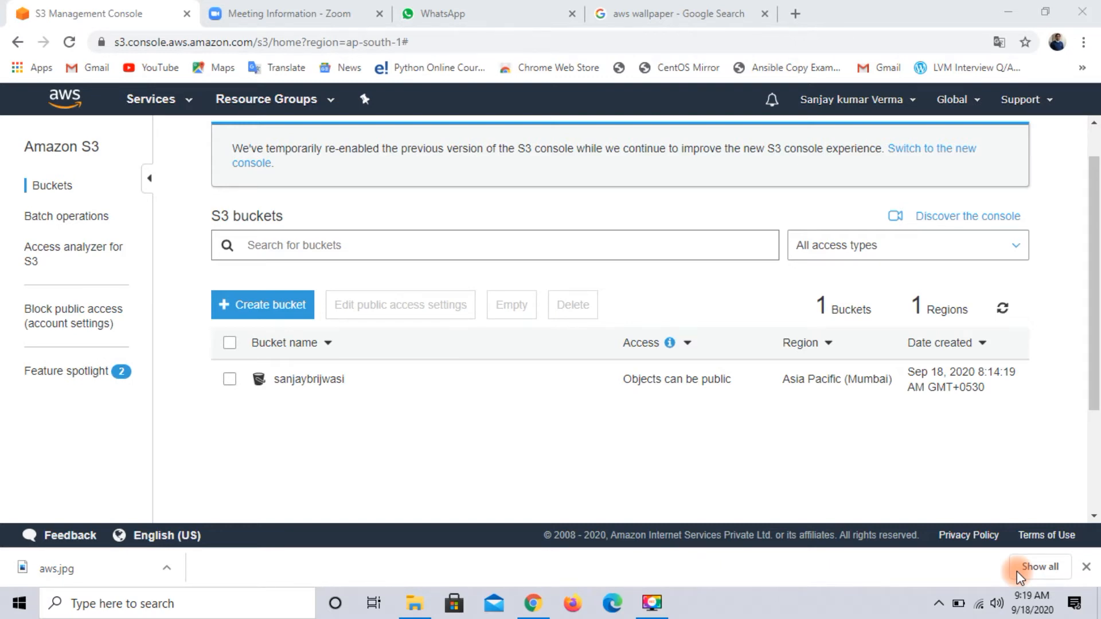
click(1013, 571)
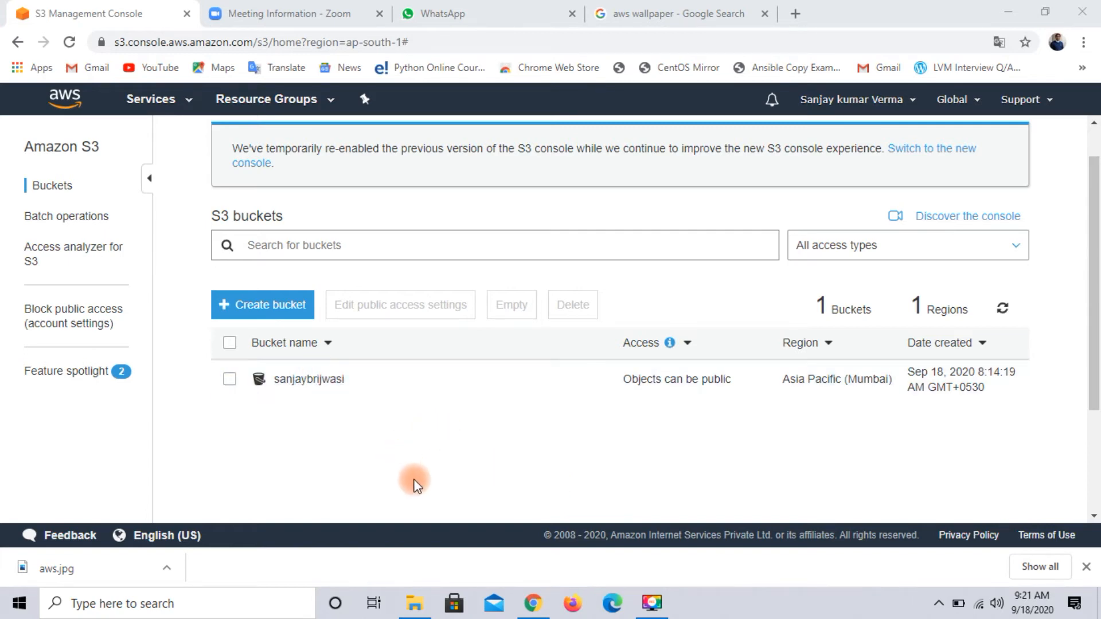
Start a new bucket named with the owner's first name followed by "cloudarena", in the Asia Pacific (Mumbai) region.
click(259, 310)
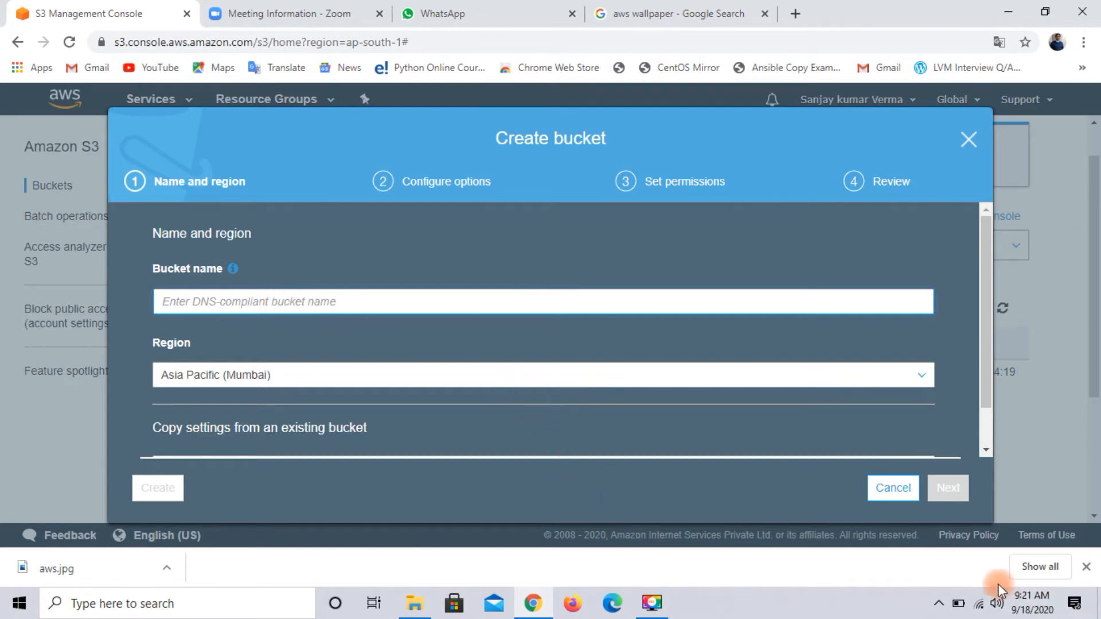
click(1013, 569)
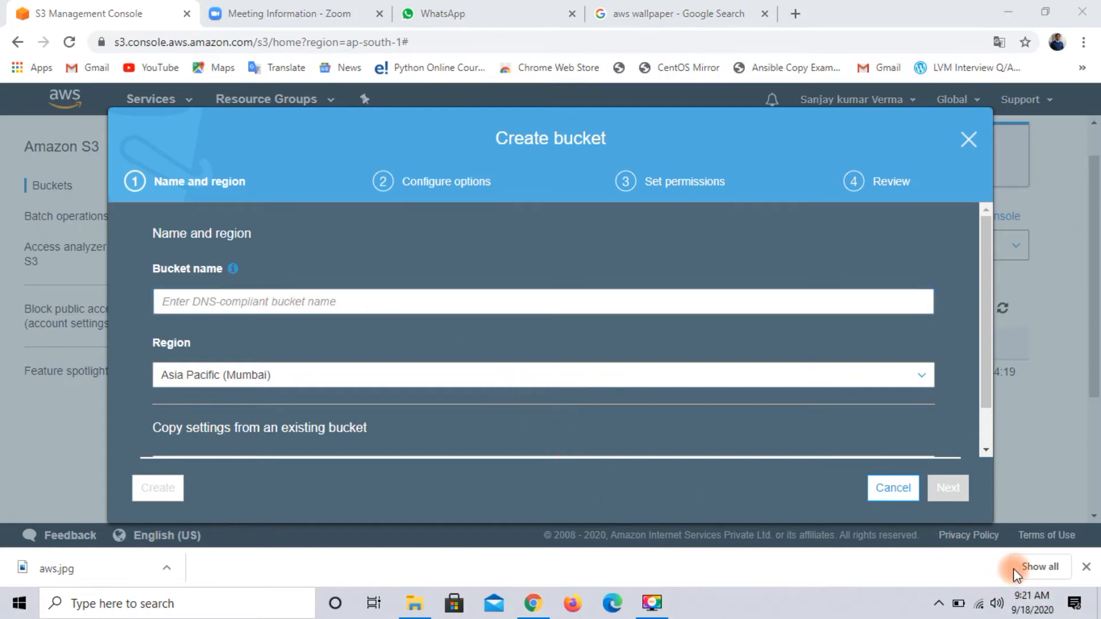
click(409, 301)
text(sanjay)
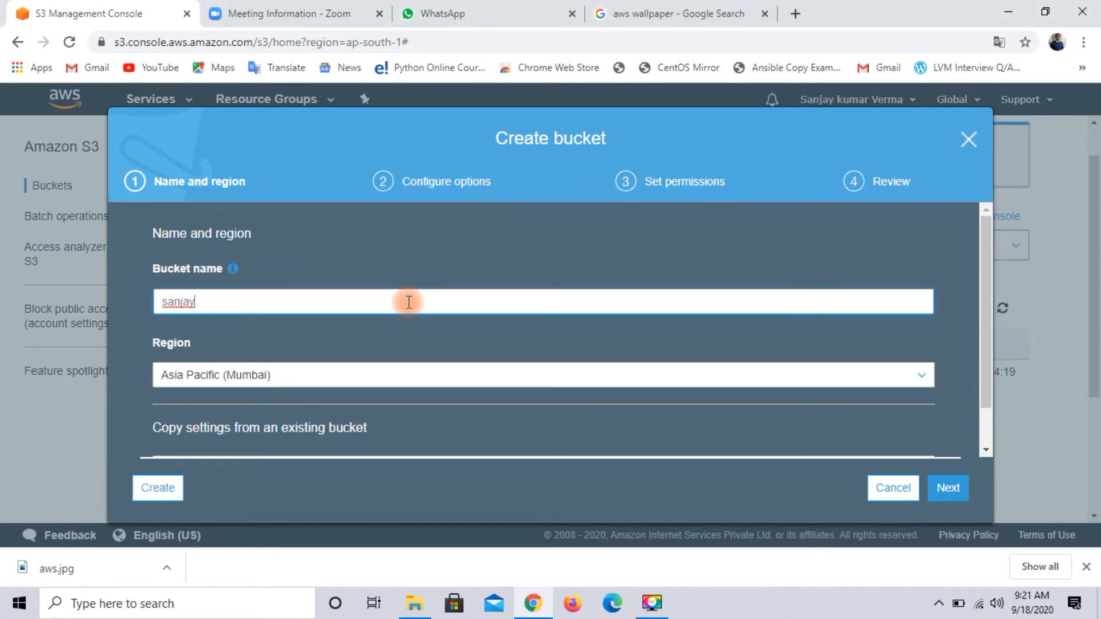
text(cloudarena)
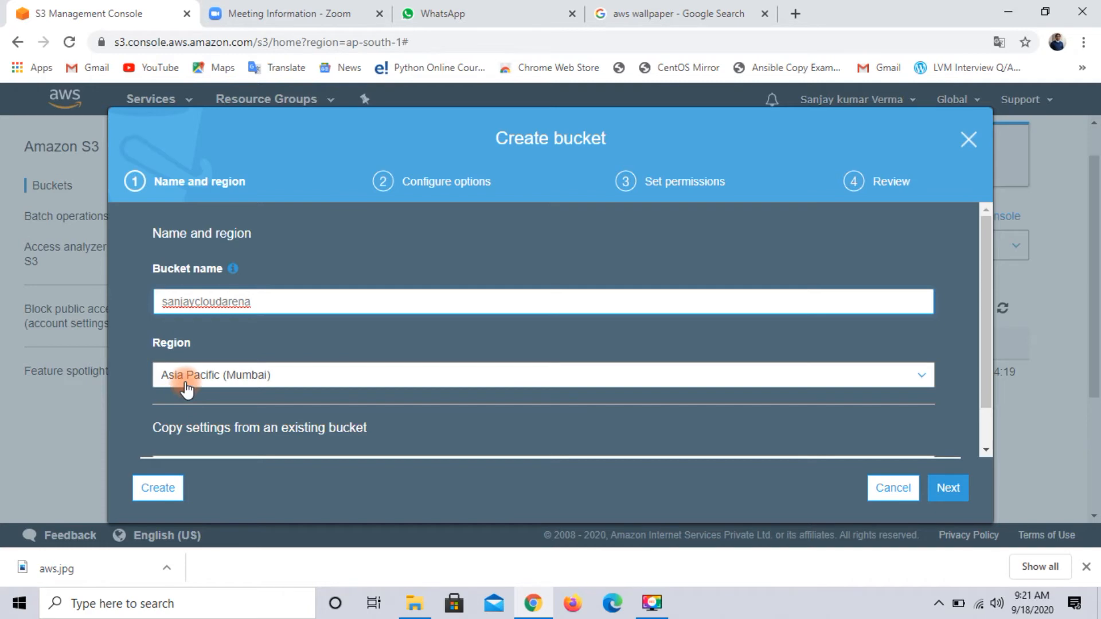
click(280, 378)
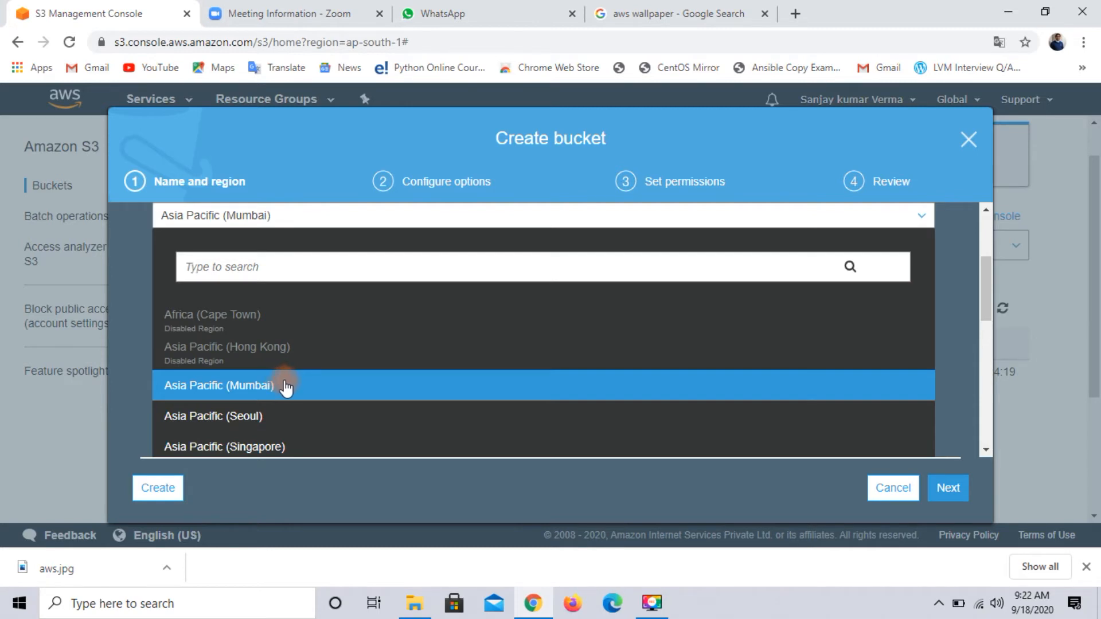
click(281, 386)
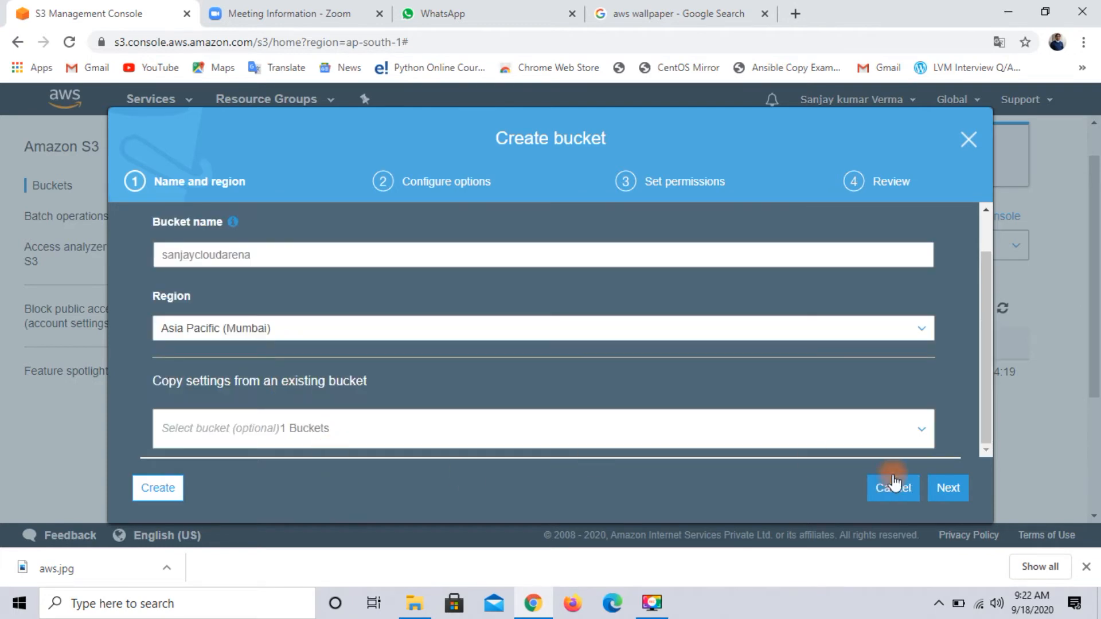
click(946, 490)
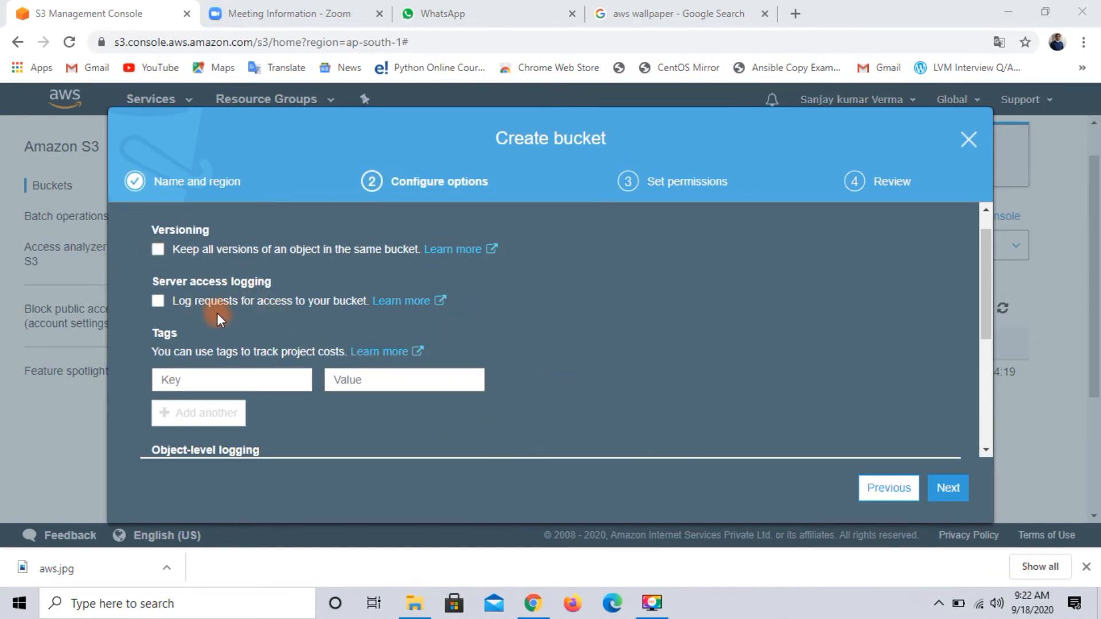
Keep the default bucket options, disable Block all public access, and acknowledge that the bucket and its objects may become public.
click(948, 487)
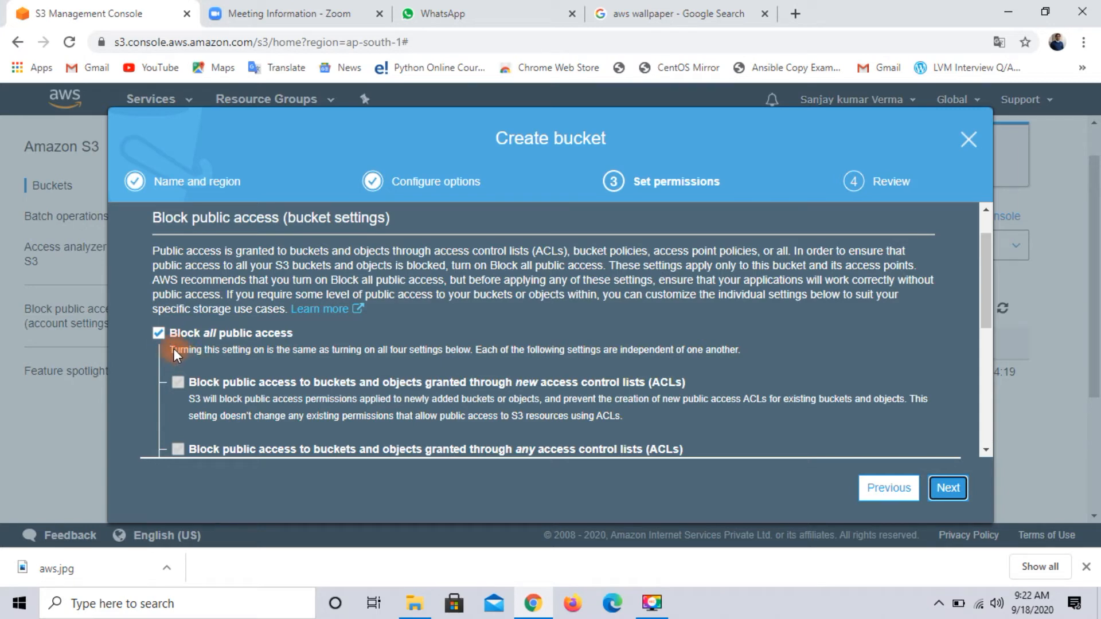
click(159, 335)
scroll(160, 338, down, 2)
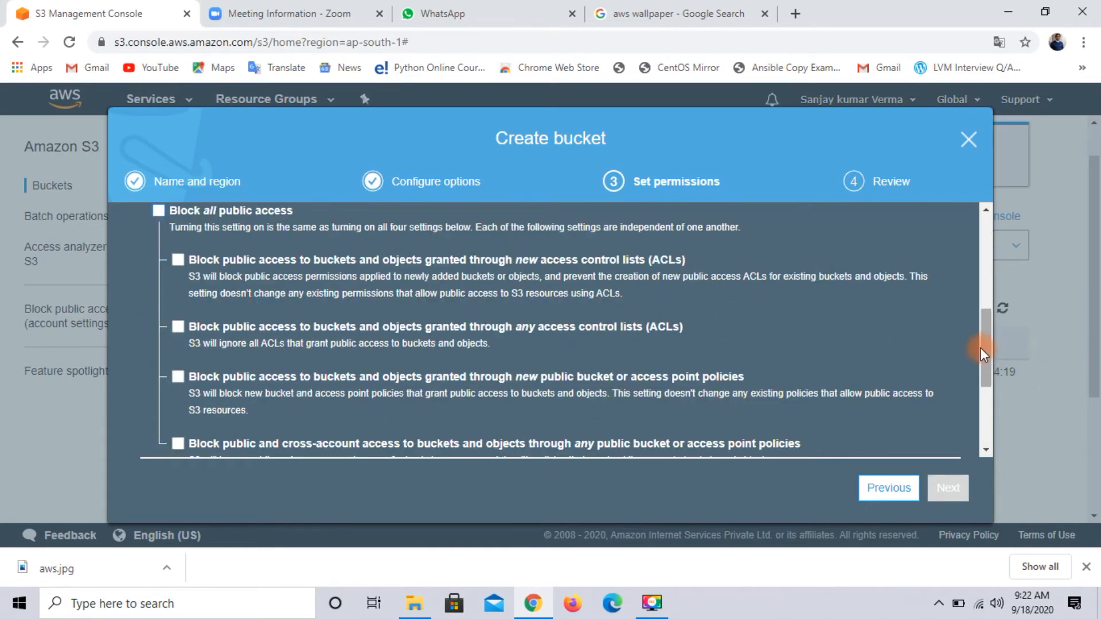
drag(981, 348, 980, 287)
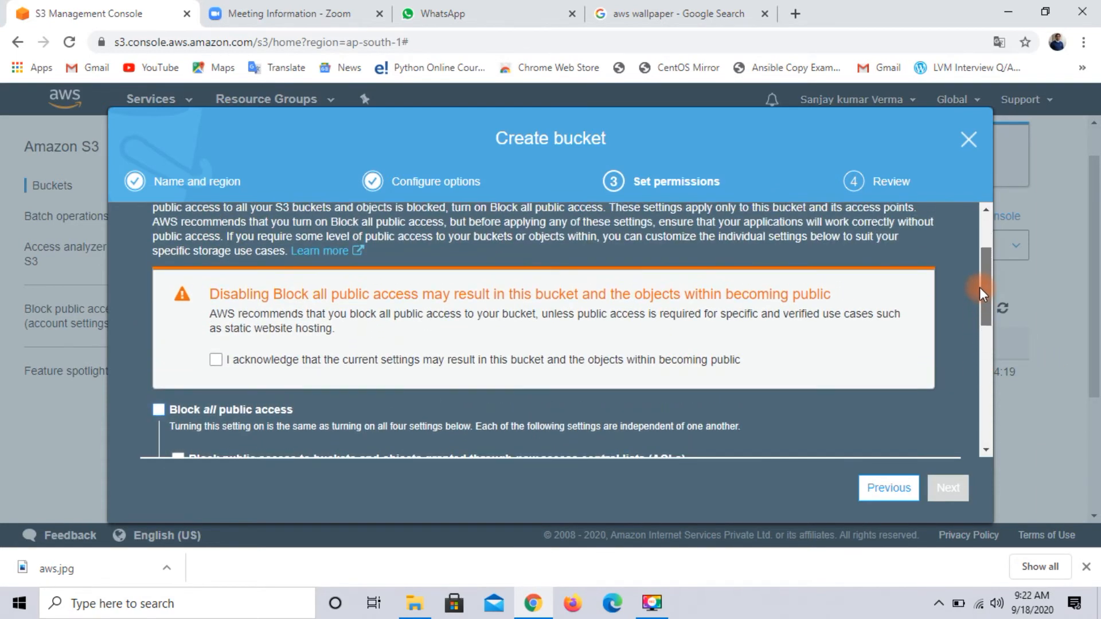
click(216, 360)
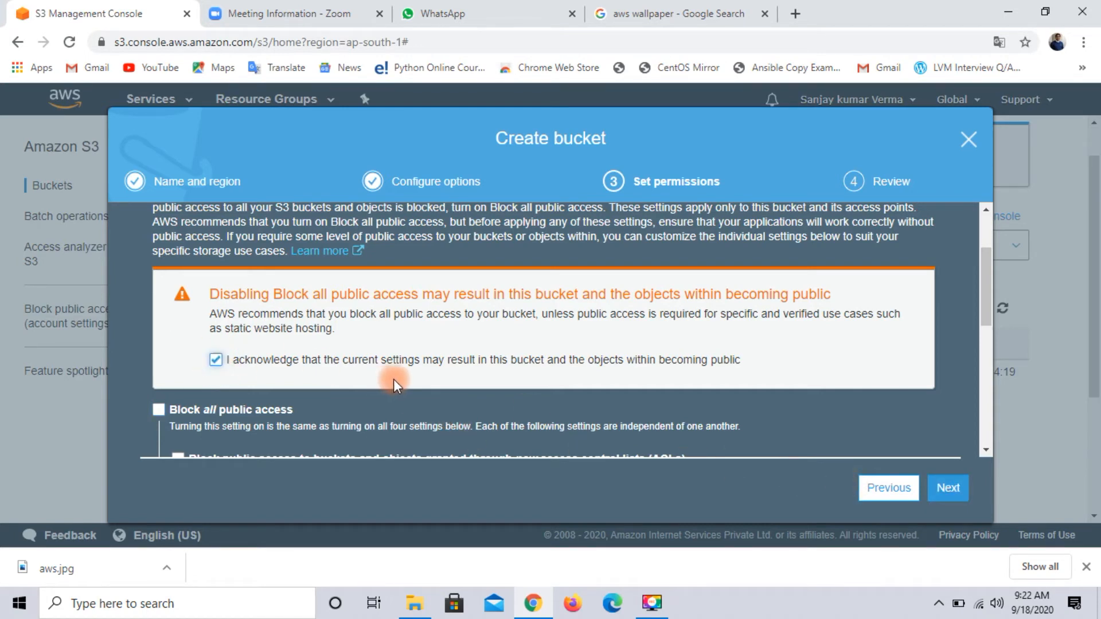
Review the new bucket's name, region, options and permissions, and create the bucket.
click(957, 495)
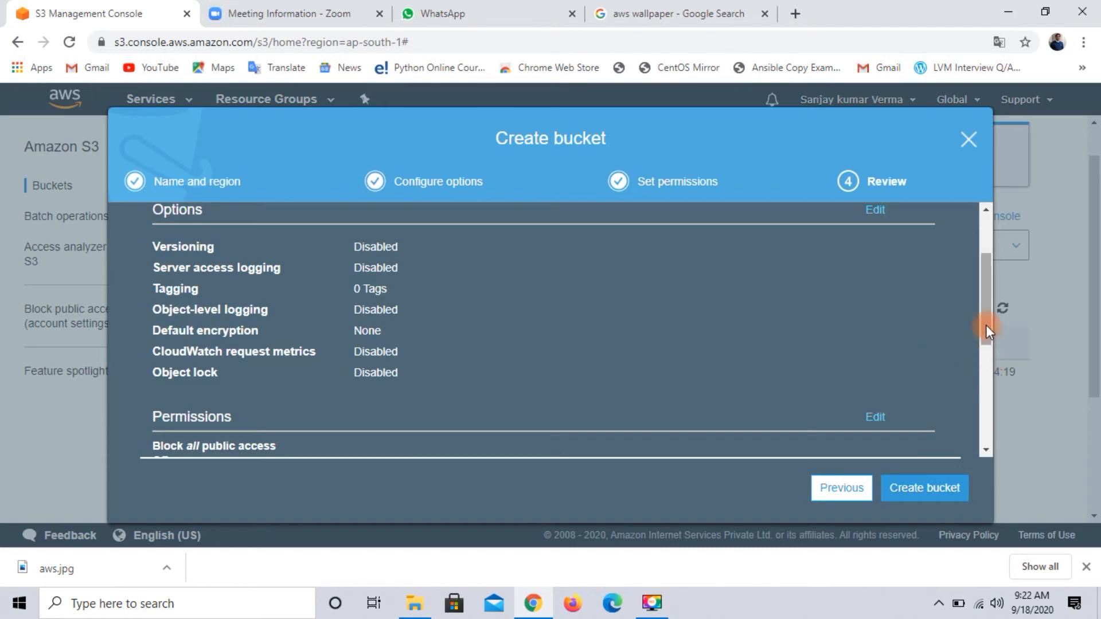
drag(985, 312, 981, 274)
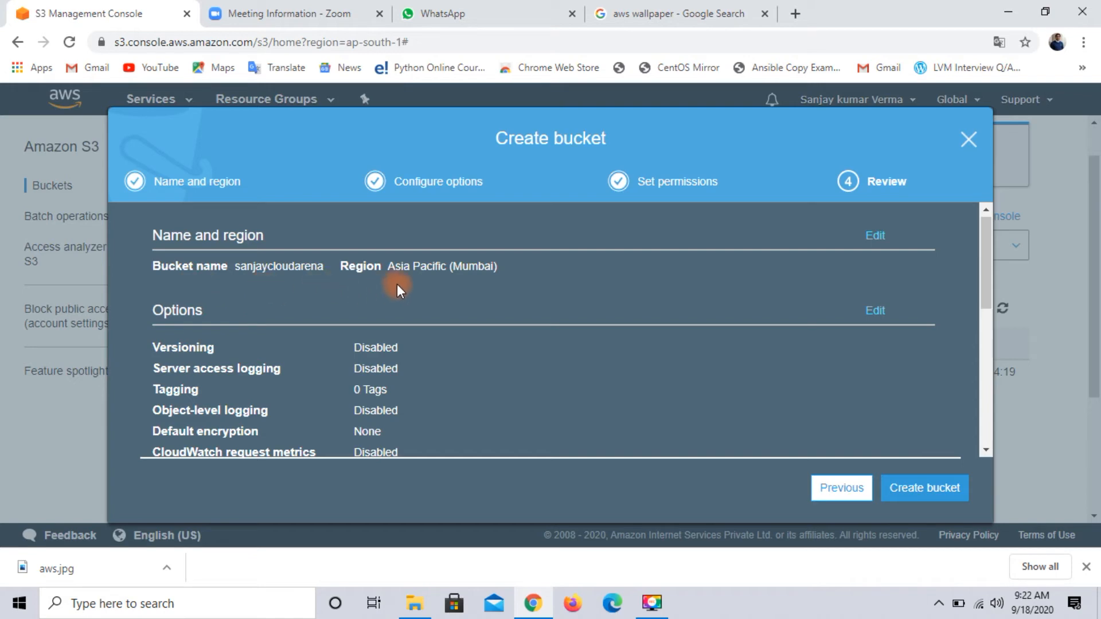
click(903, 491)
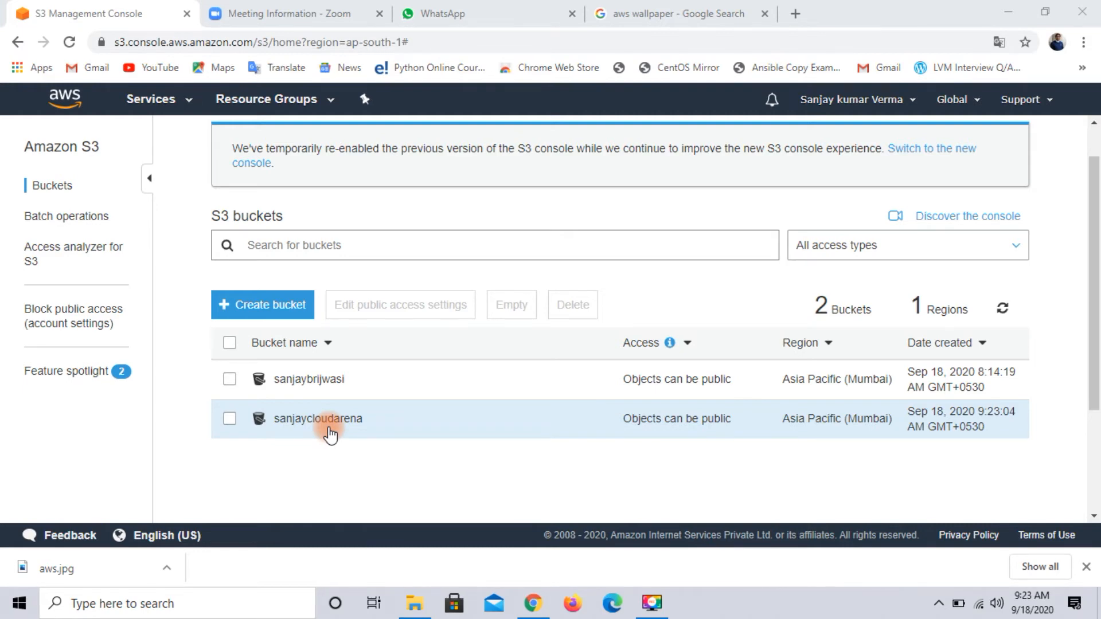
Open the new cloudarena bucket and add the portrait image whose name ends in "pics123" from the Thumbnails folder for upload.
click(329, 427)
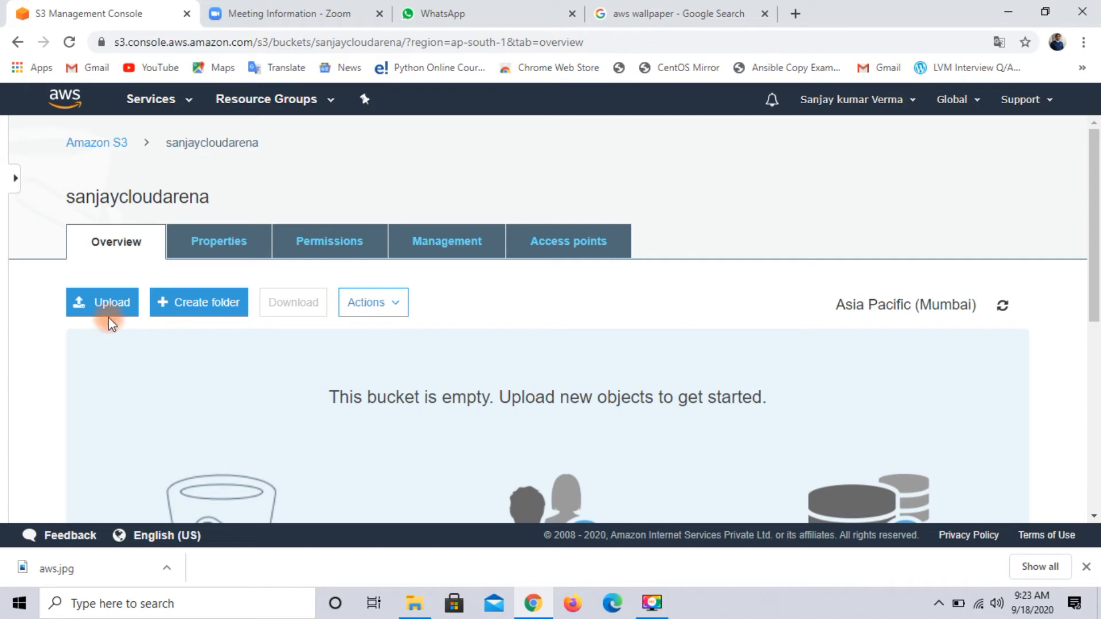
click(101, 303)
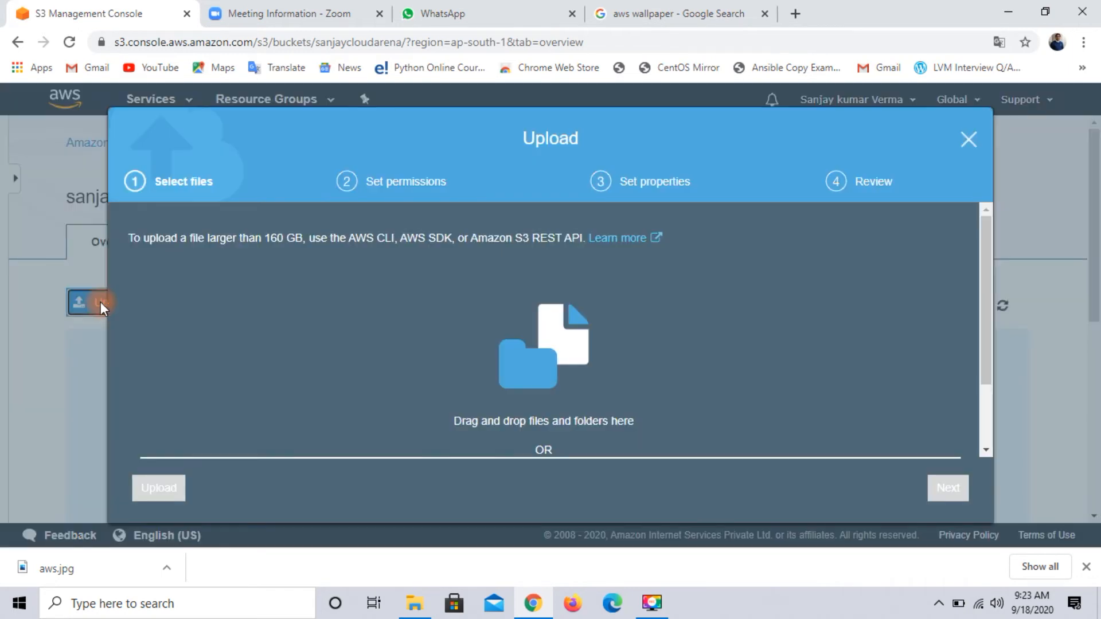
drag(983, 367, 985, 432)
click(564, 407)
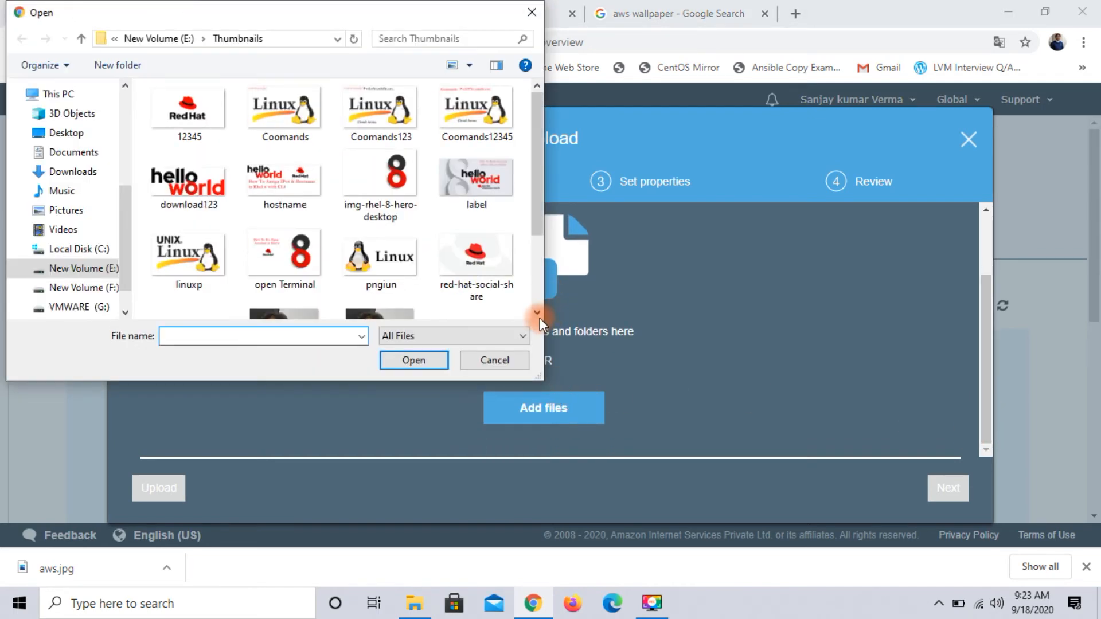
click(539, 312)
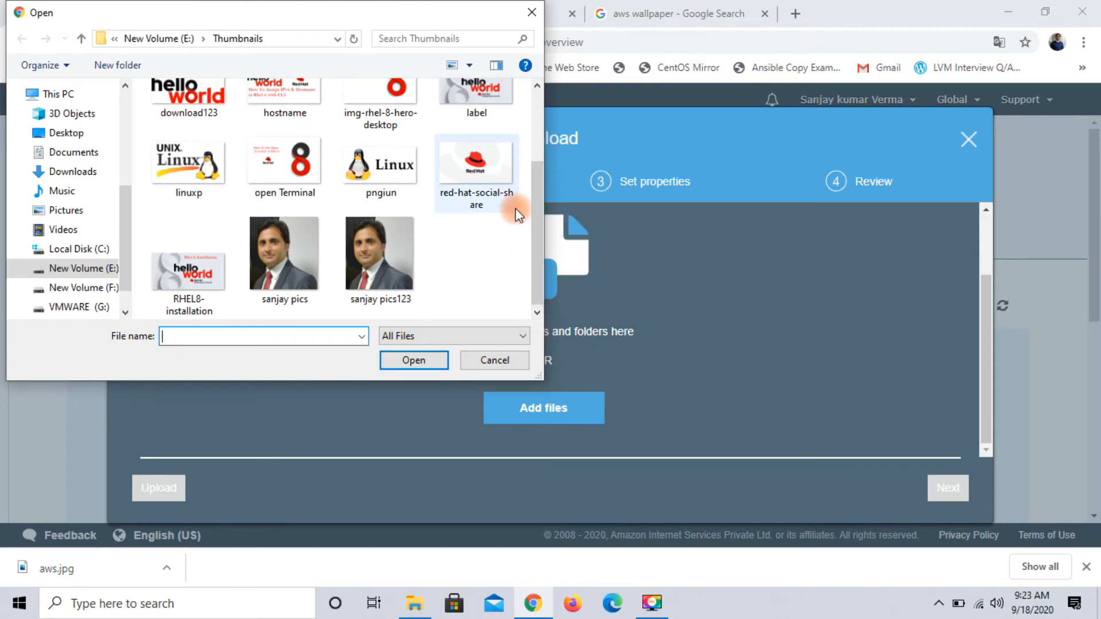
click(387, 282)
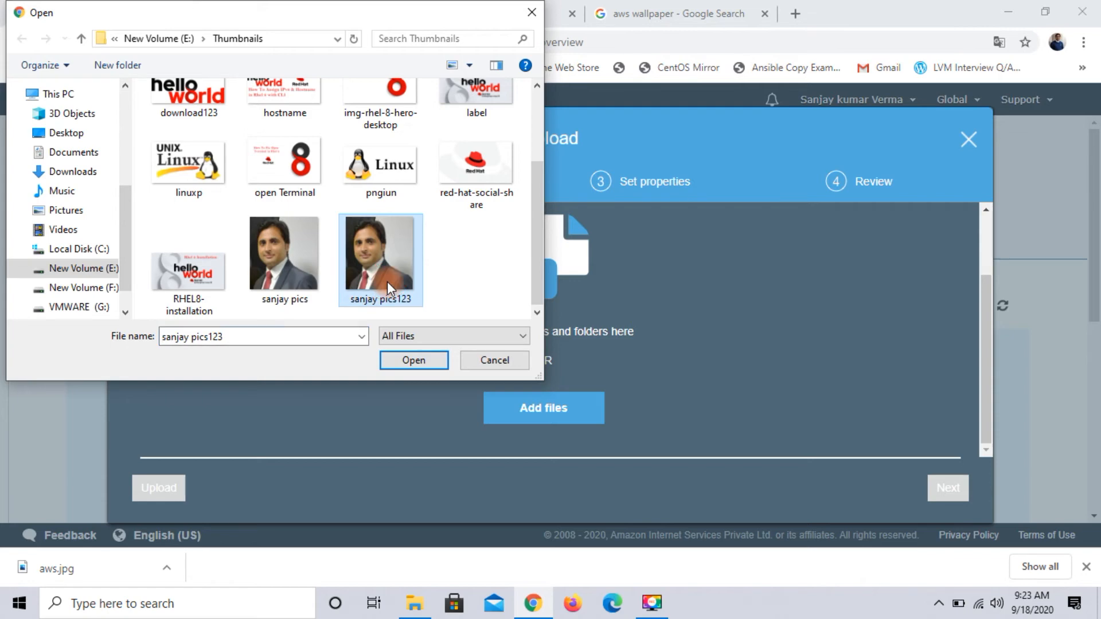
click(431, 365)
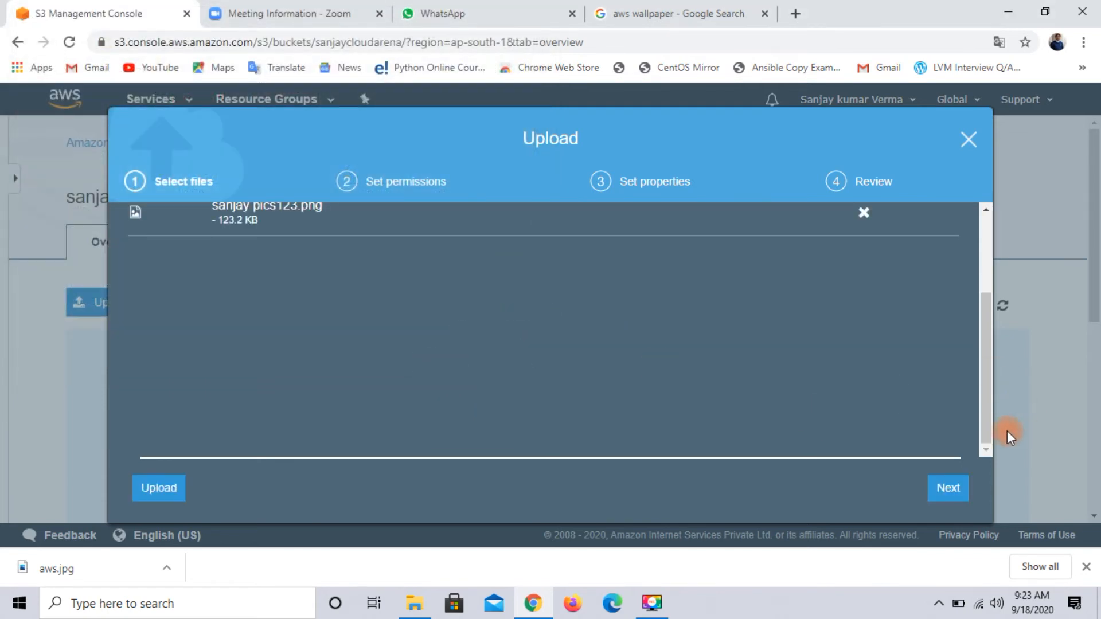
Upload the image with the default owner permissions, no public read access and the Standard storage class.
click(950, 488)
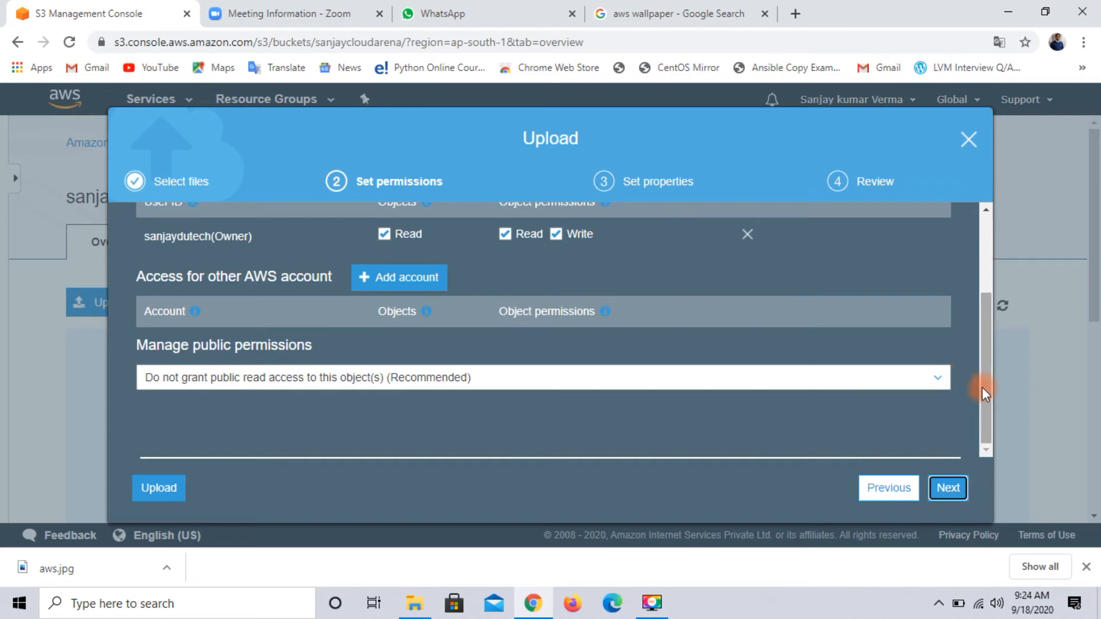
drag(981, 387, 979, 344)
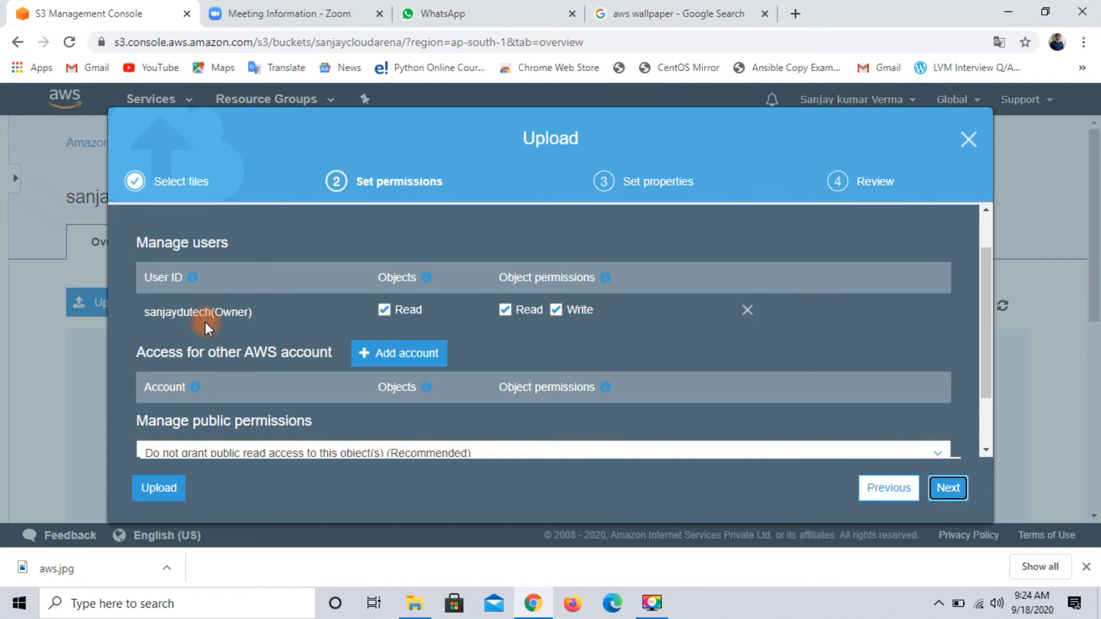
click(943, 491)
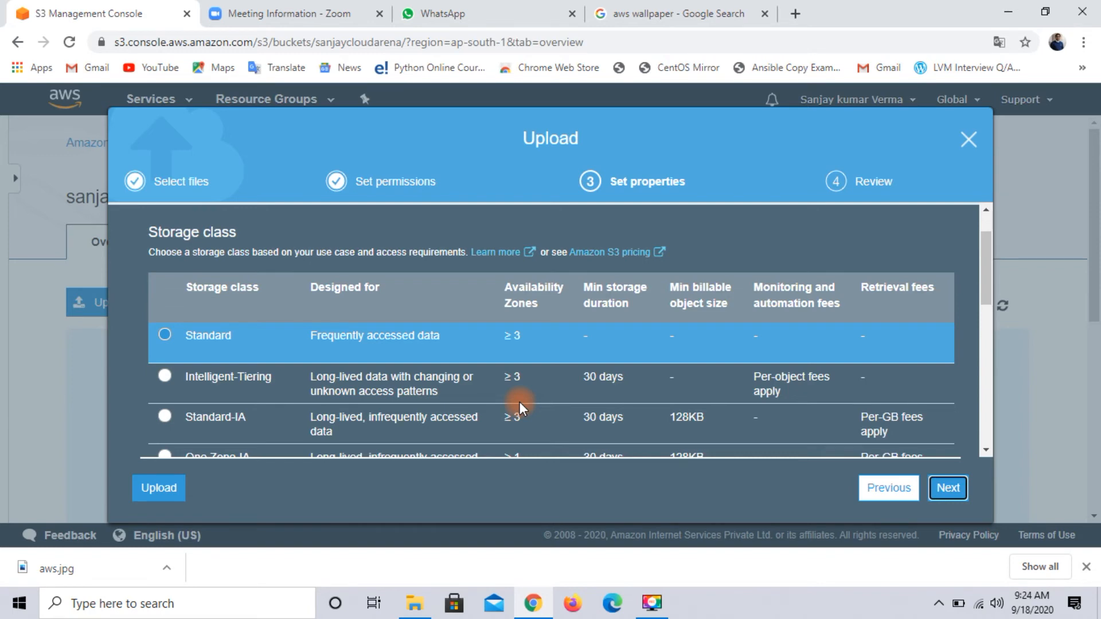
click(949, 488)
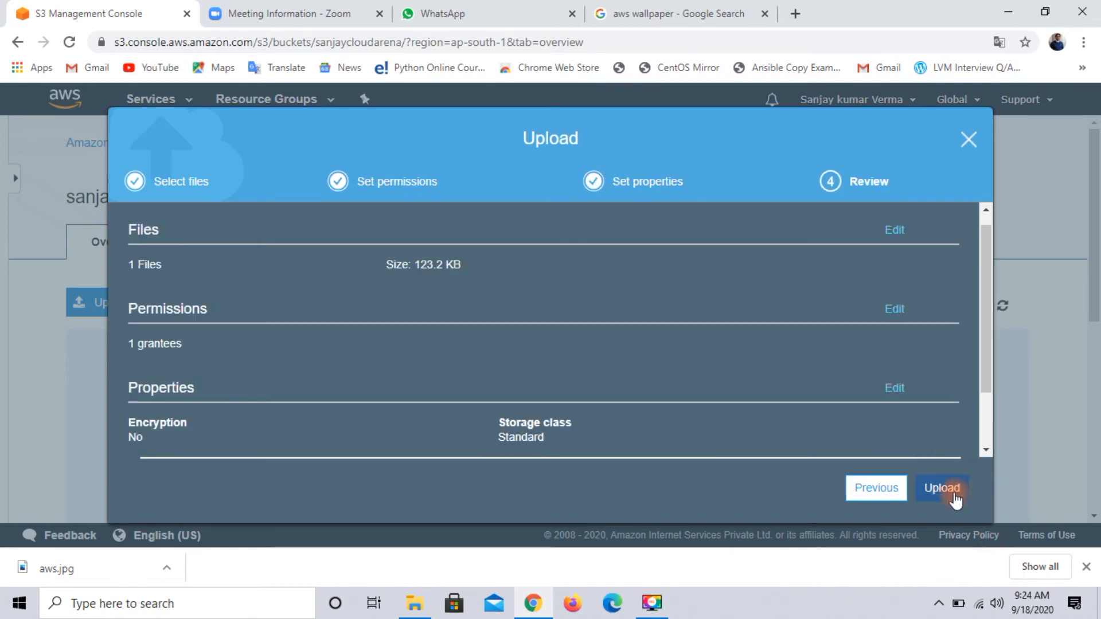
click(955, 492)
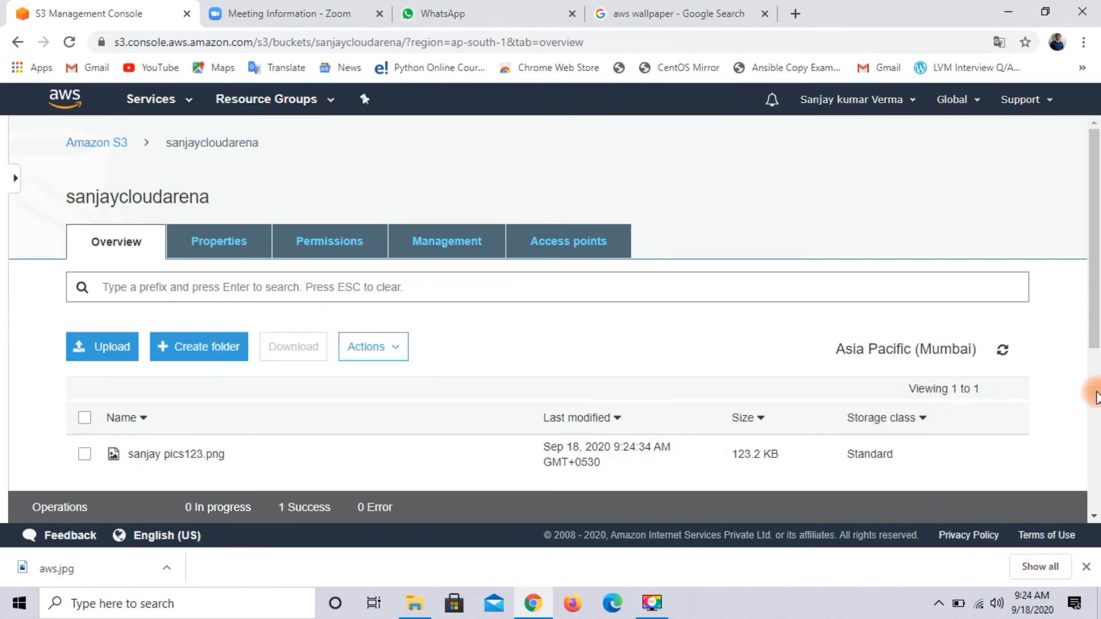
Open the details of the uploaded portrait image to view its overview and object URL.
drag(1095, 322, 1099, 369)
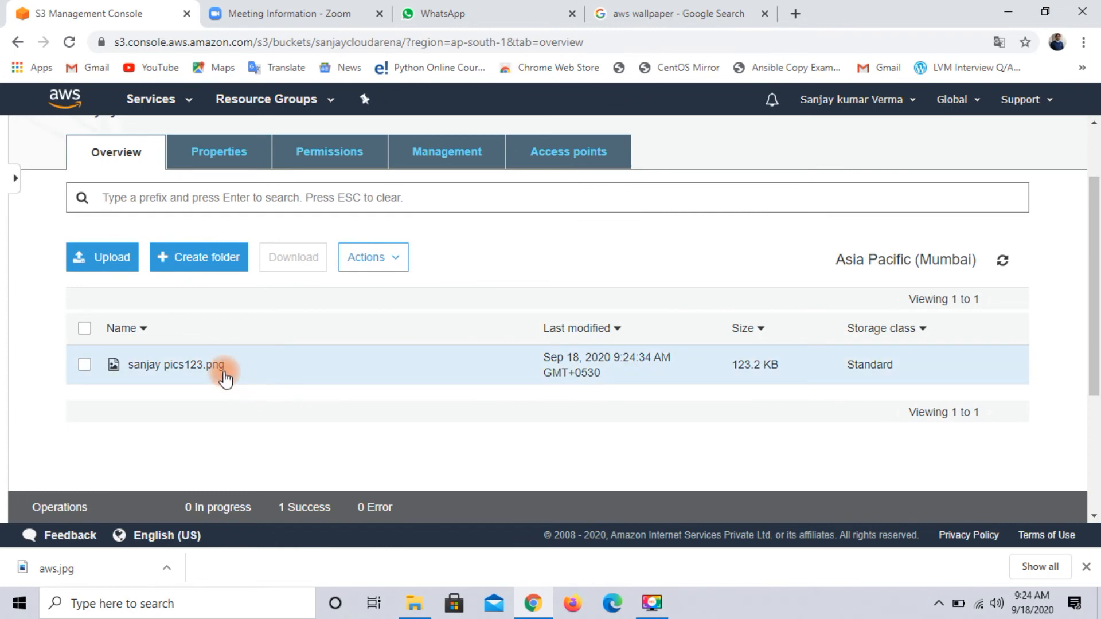
click(225, 377)
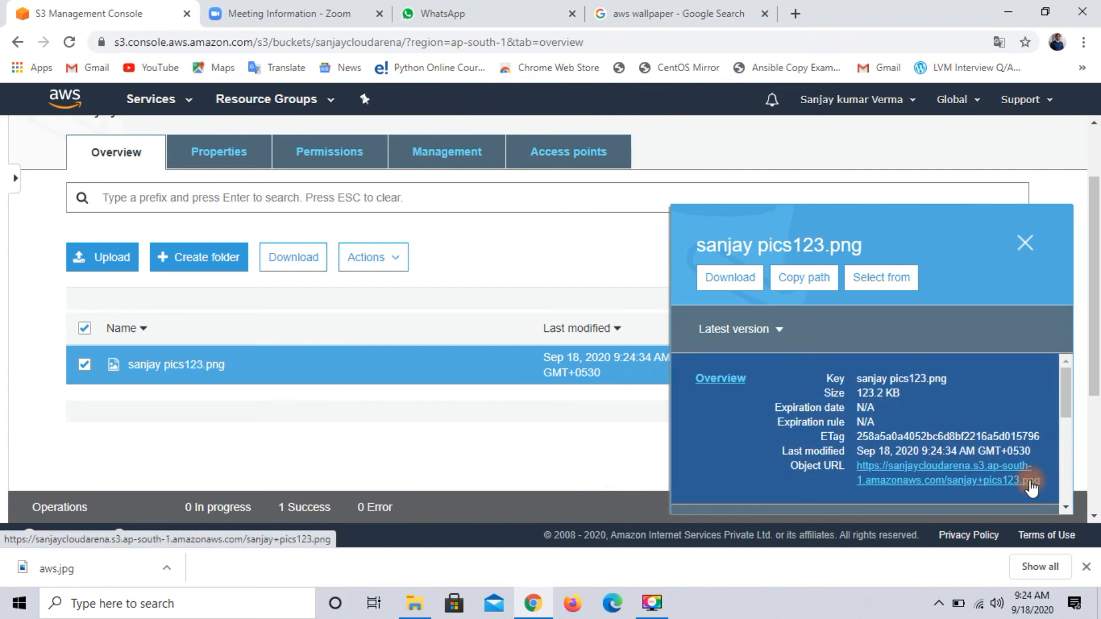
Copy the portrait image's object URL and load it in a new browser tab.
right_click(1032, 487)
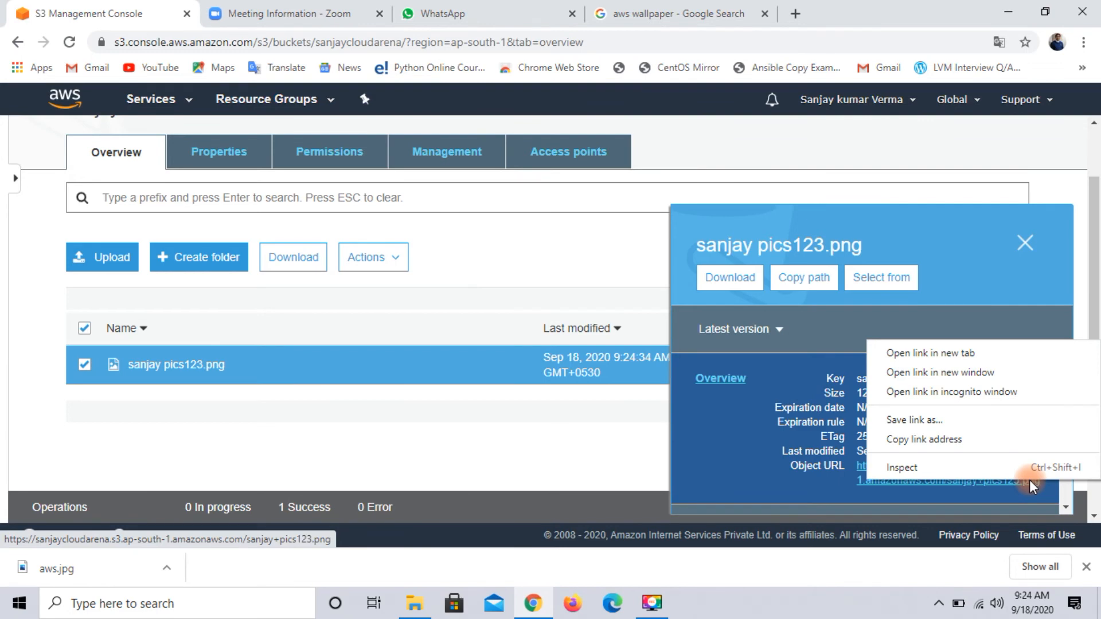
click(996, 441)
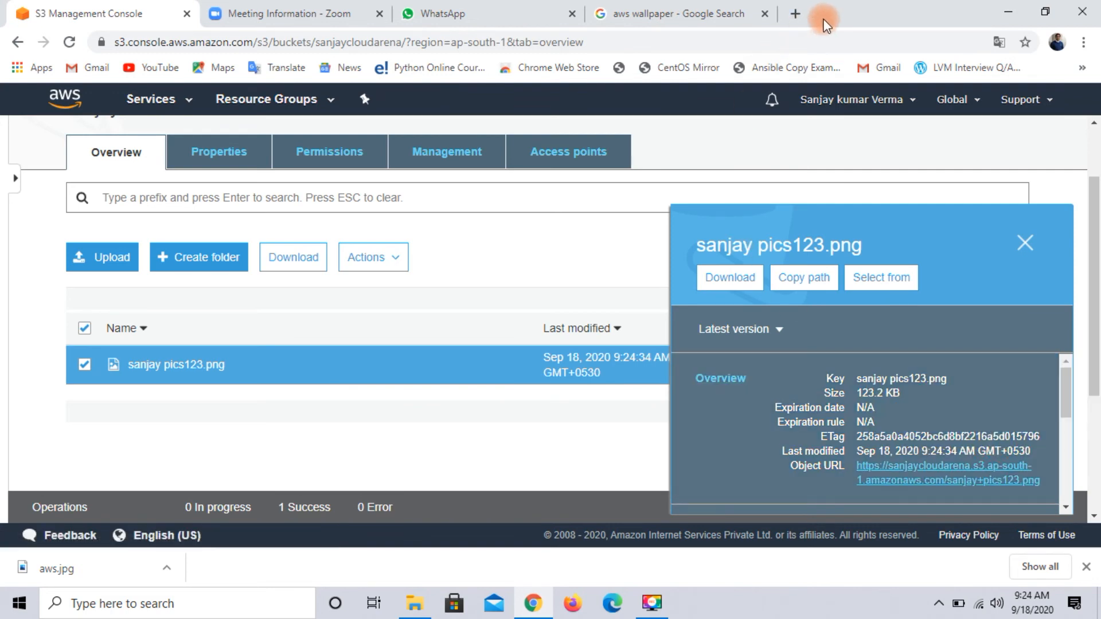
click(797, 14)
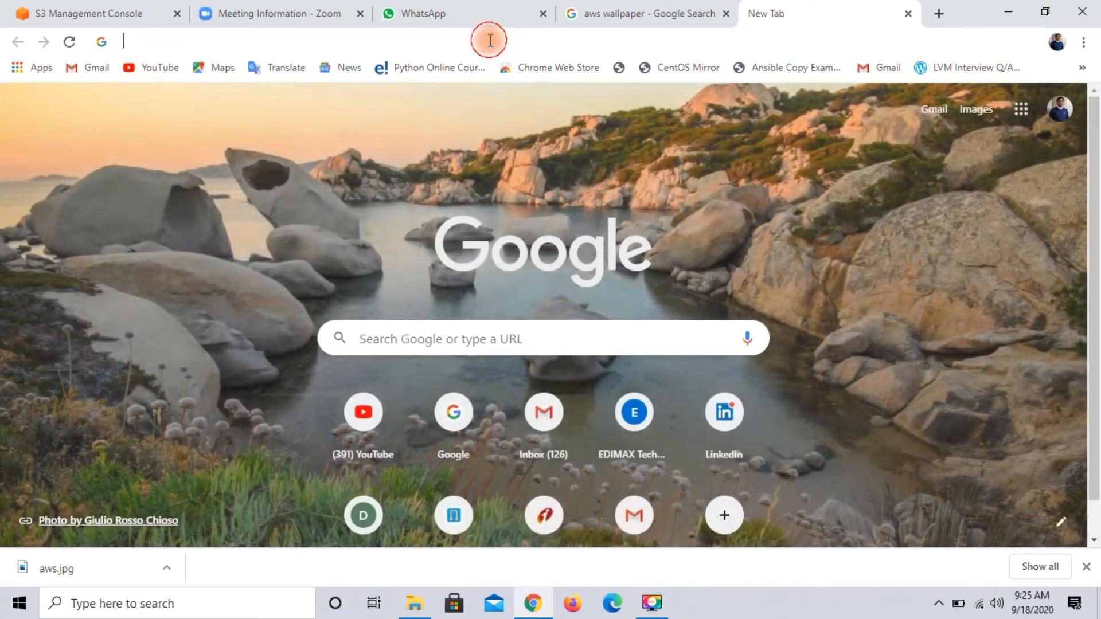
click(490, 40)
right_click(489, 39)
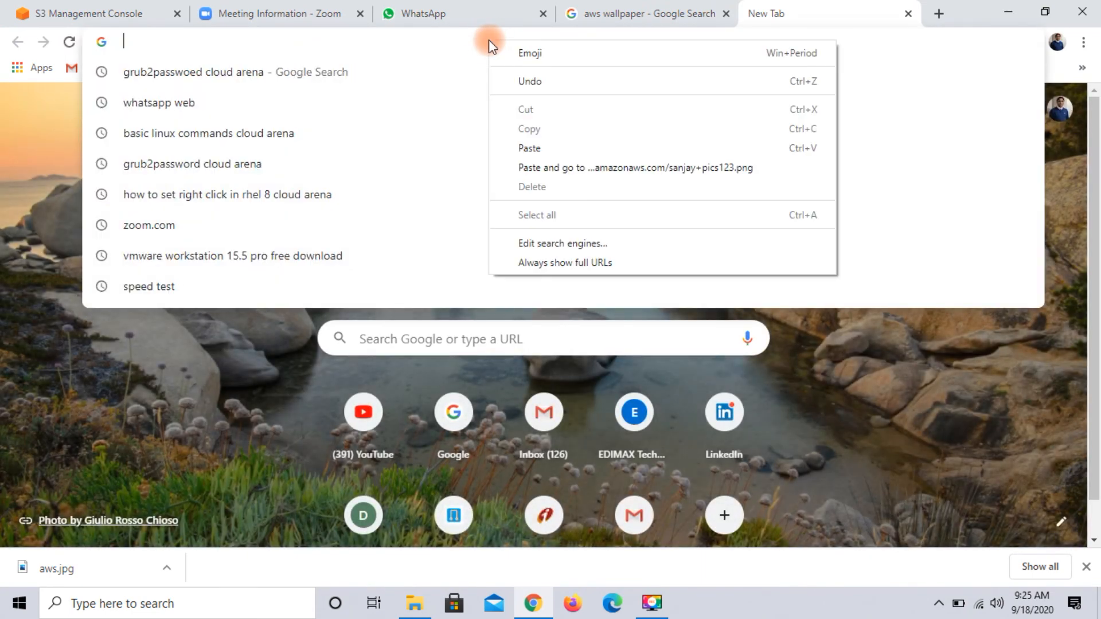
click(530, 149)
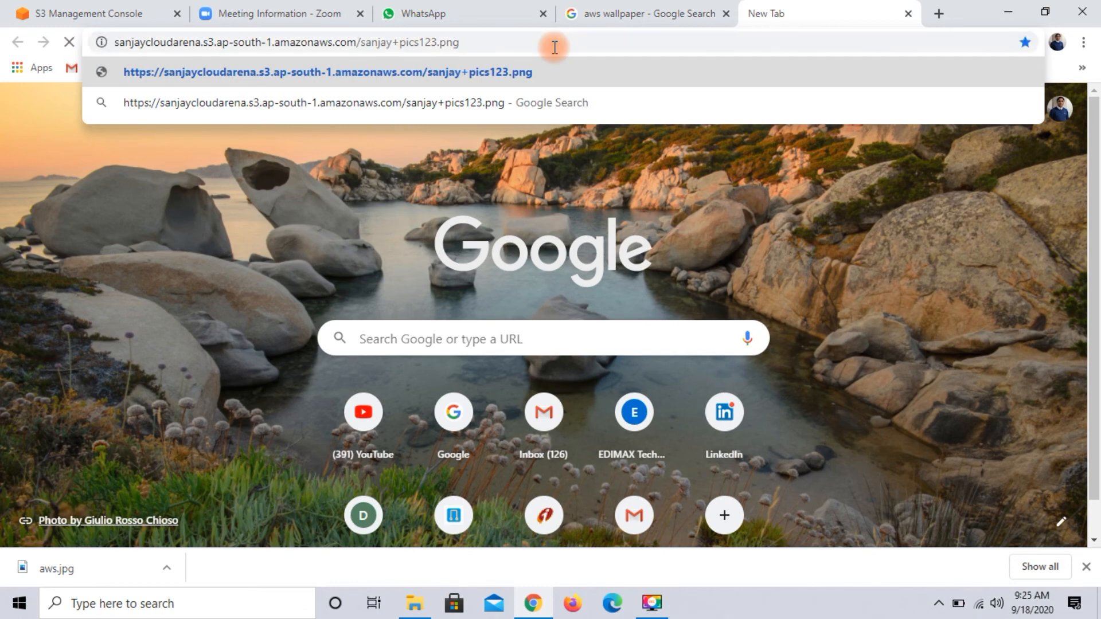
key(Return)
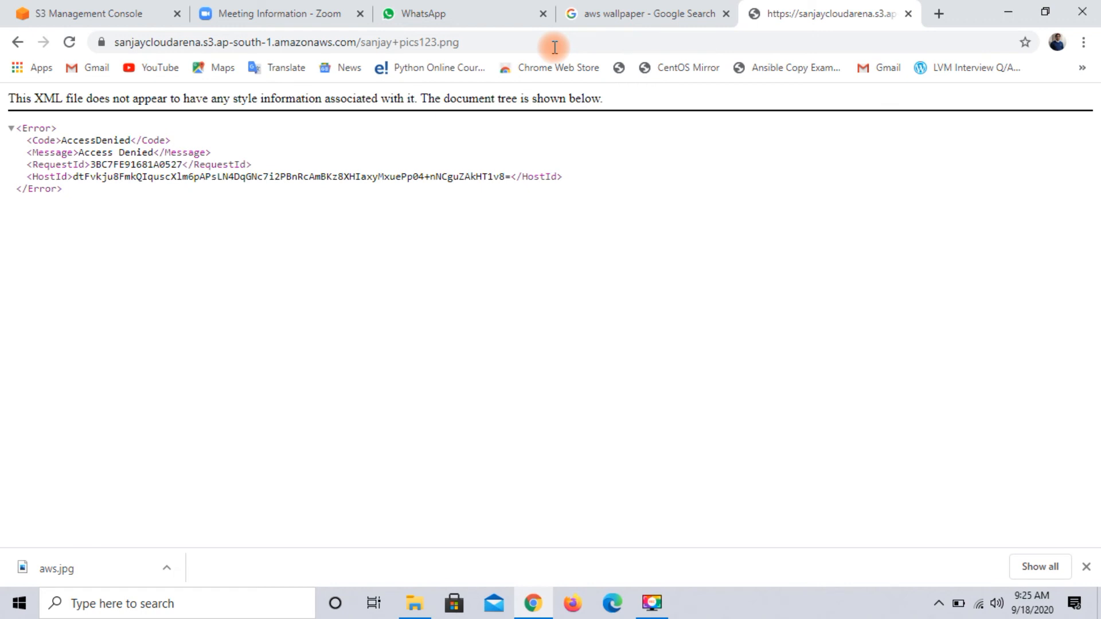
Return to the S3 console and open the portrait image's permissions at the public access settings.
click(105, 13)
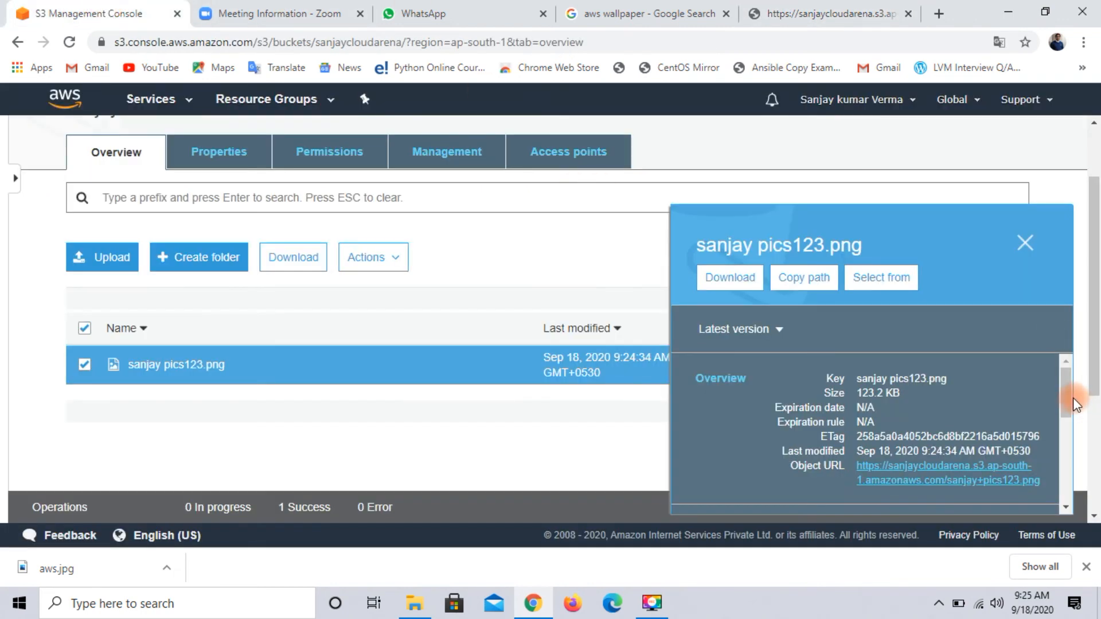
drag(1068, 401, 1070, 474)
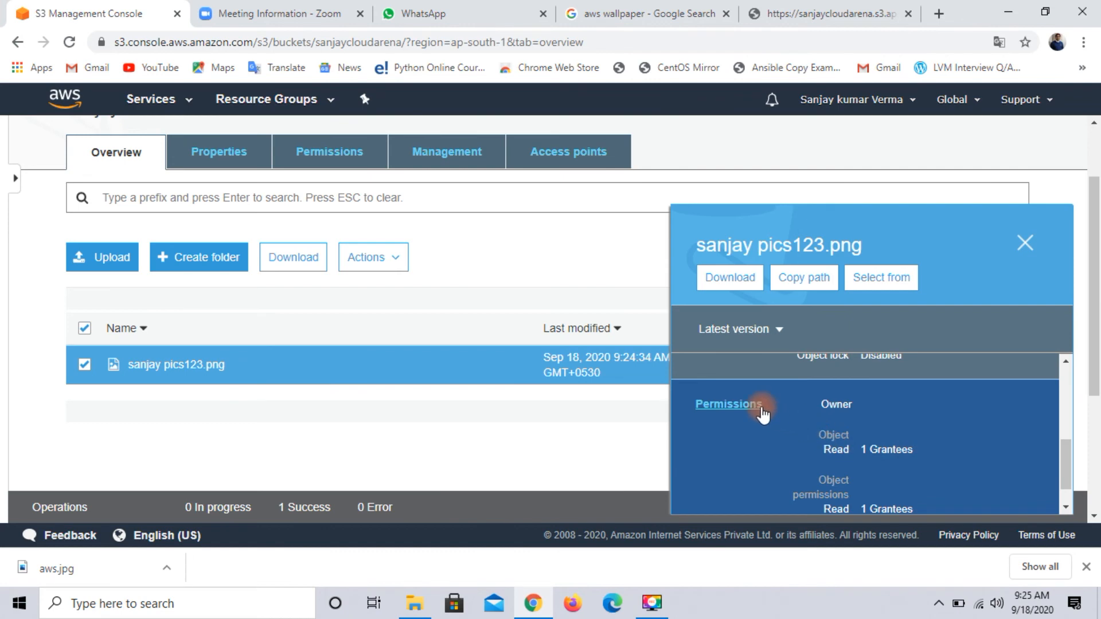
click(762, 408)
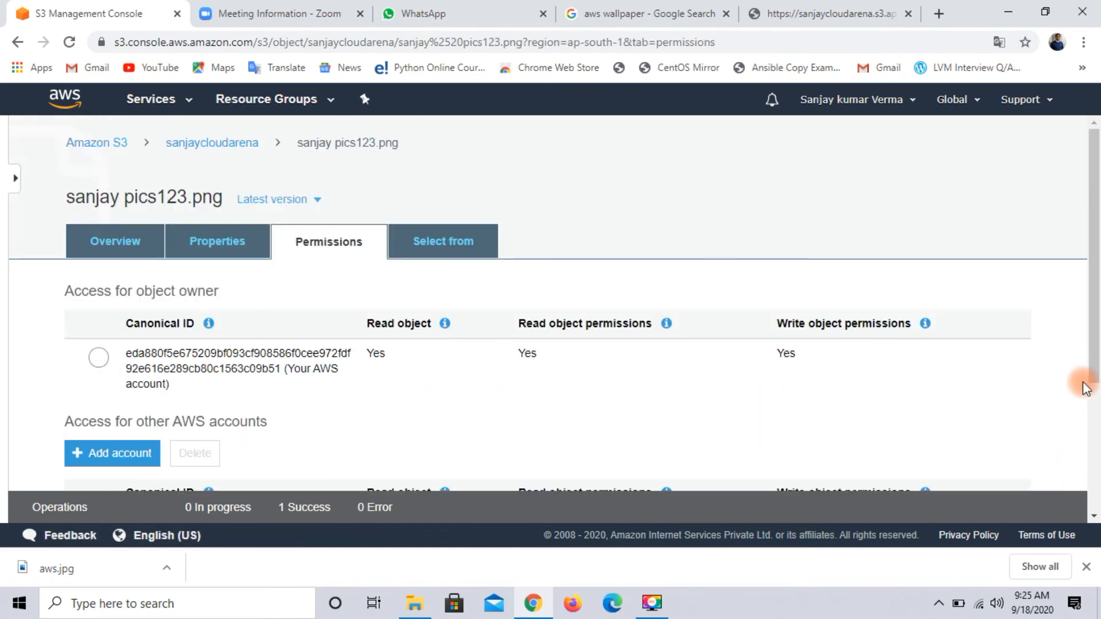
drag(1093, 372, 1098, 499)
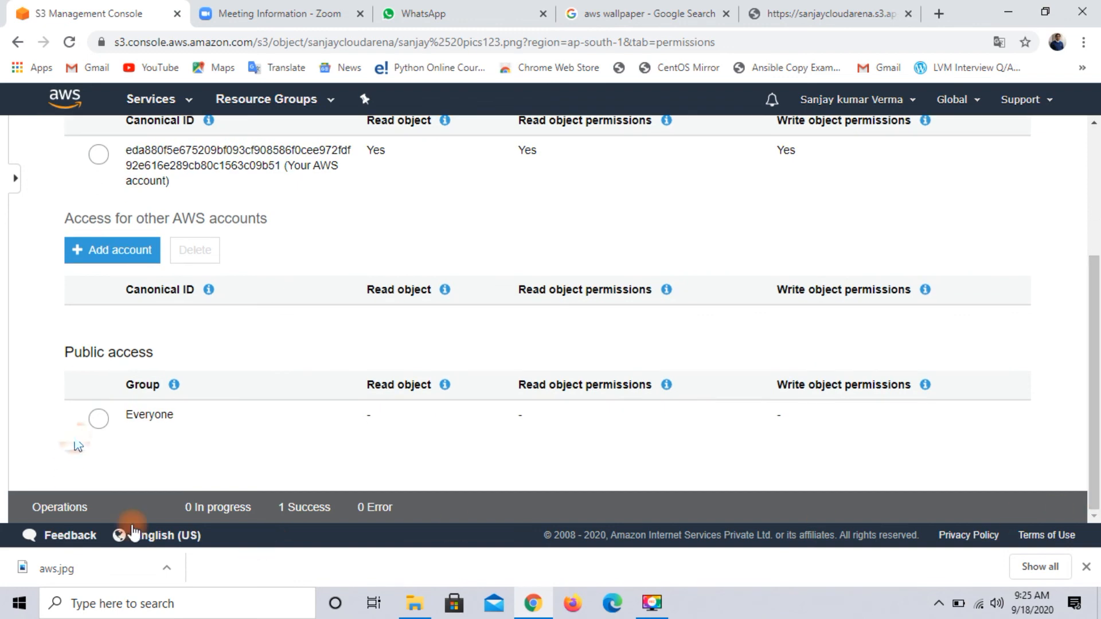
Grant the Everyone group Read object access to the portrait image and save the permission.
click(97, 419)
click(98, 420)
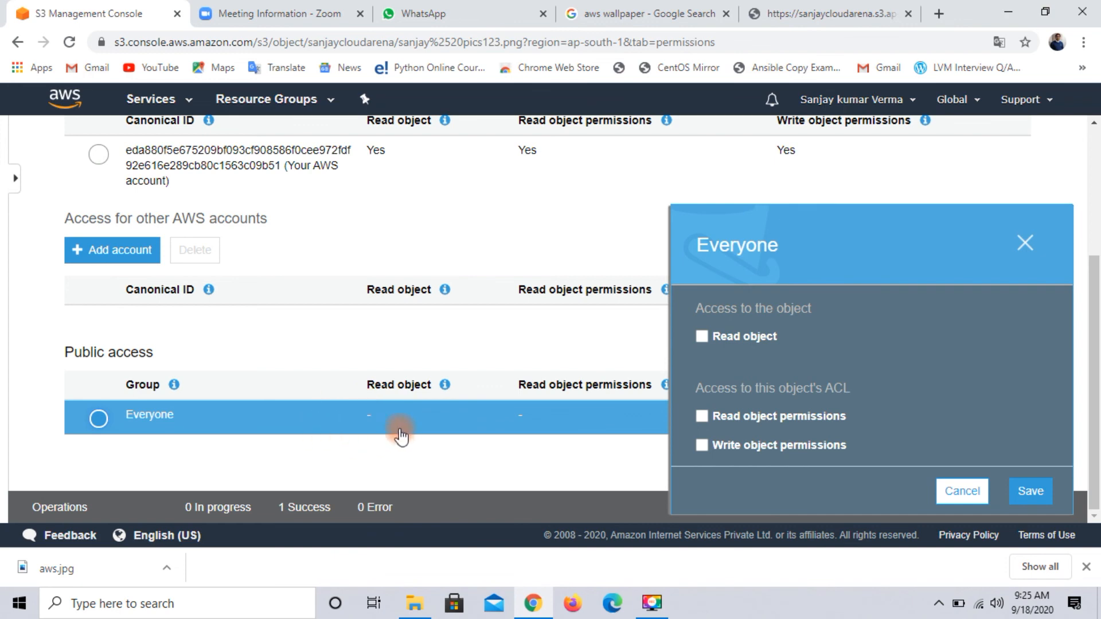
click(702, 337)
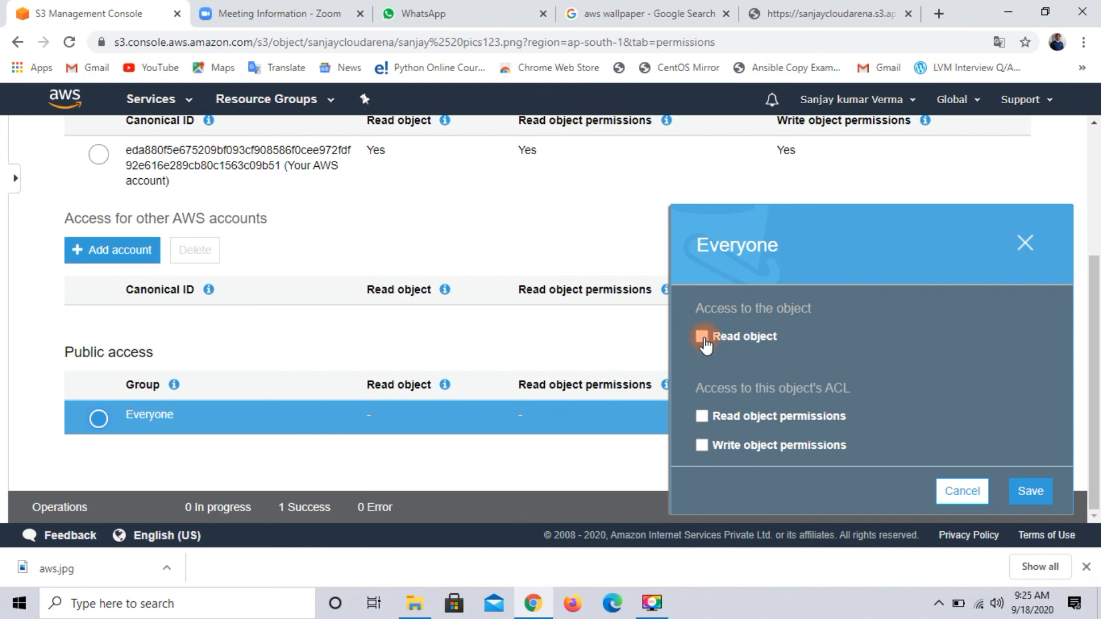
click(703, 337)
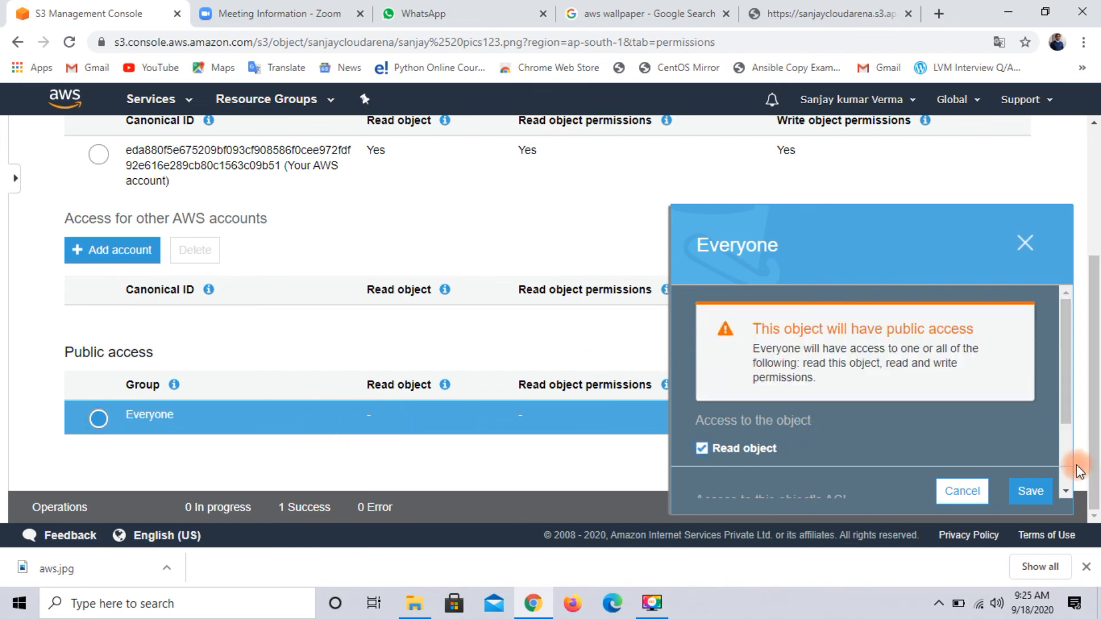
click(1029, 491)
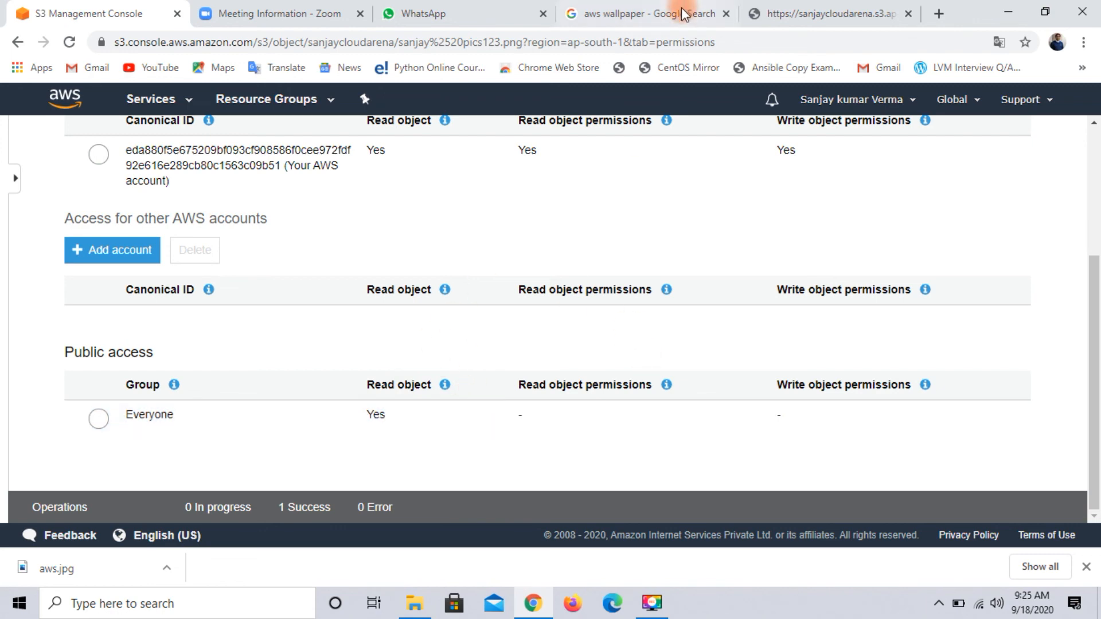
Go back to the browser tab with the object URL and reload it to check public access to the image.
click(798, 12)
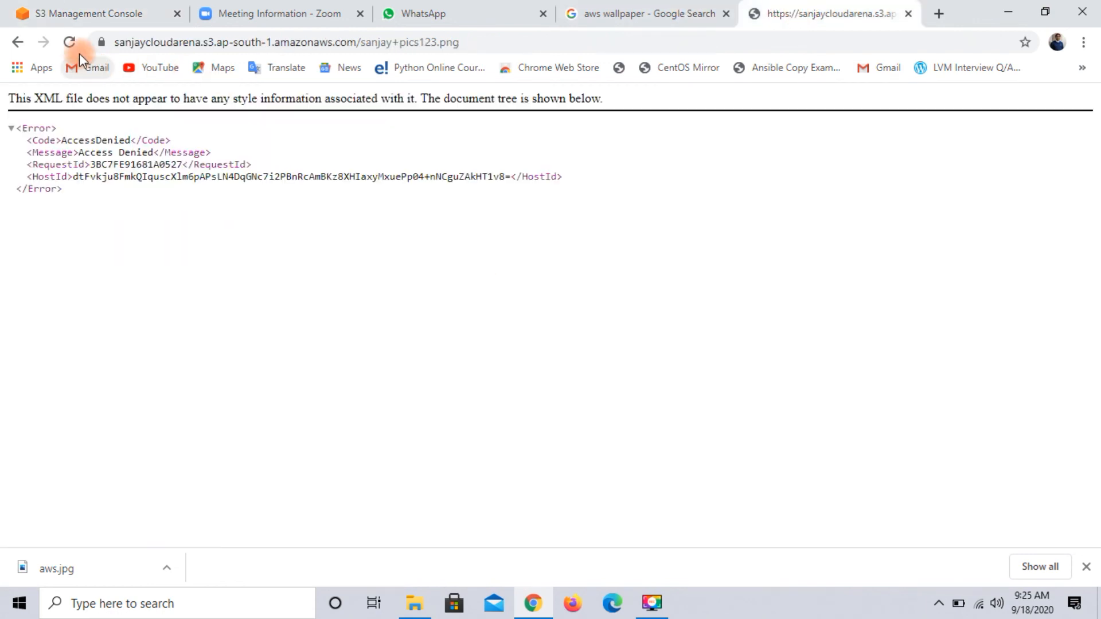
click(69, 43)
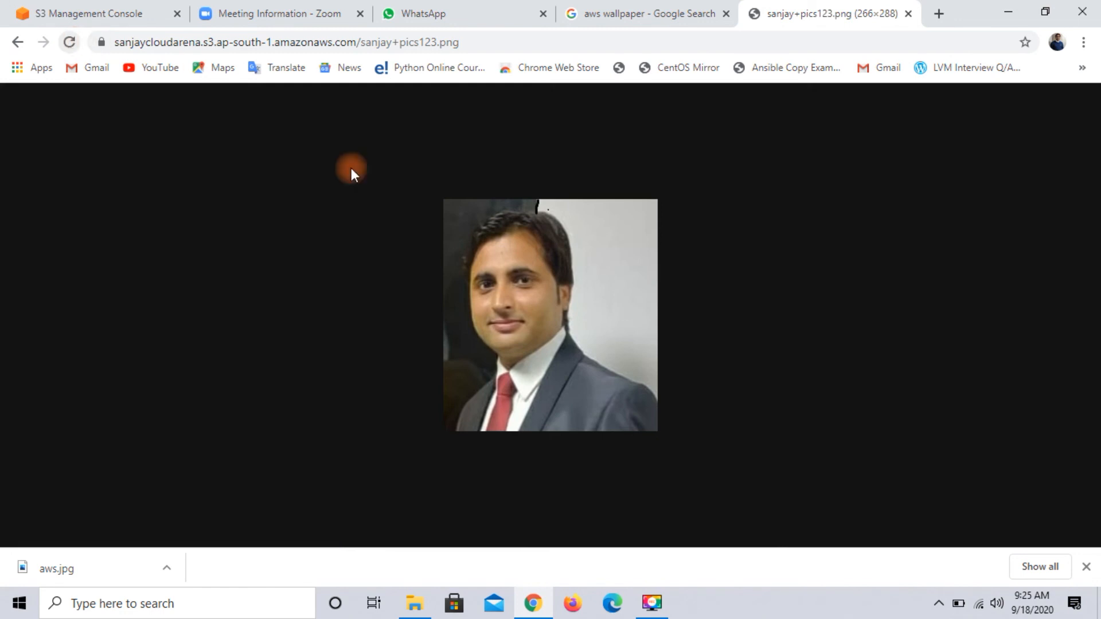